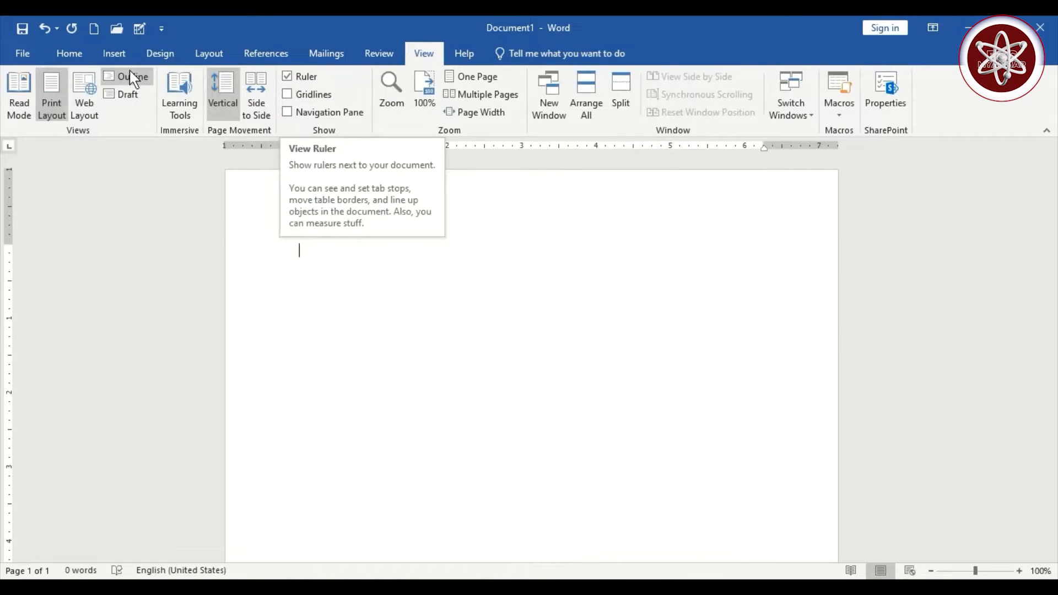
- Enter 'CURRICULUM VITAE' as the title with 'Personal Information' on the line below
left_click(68, 60)
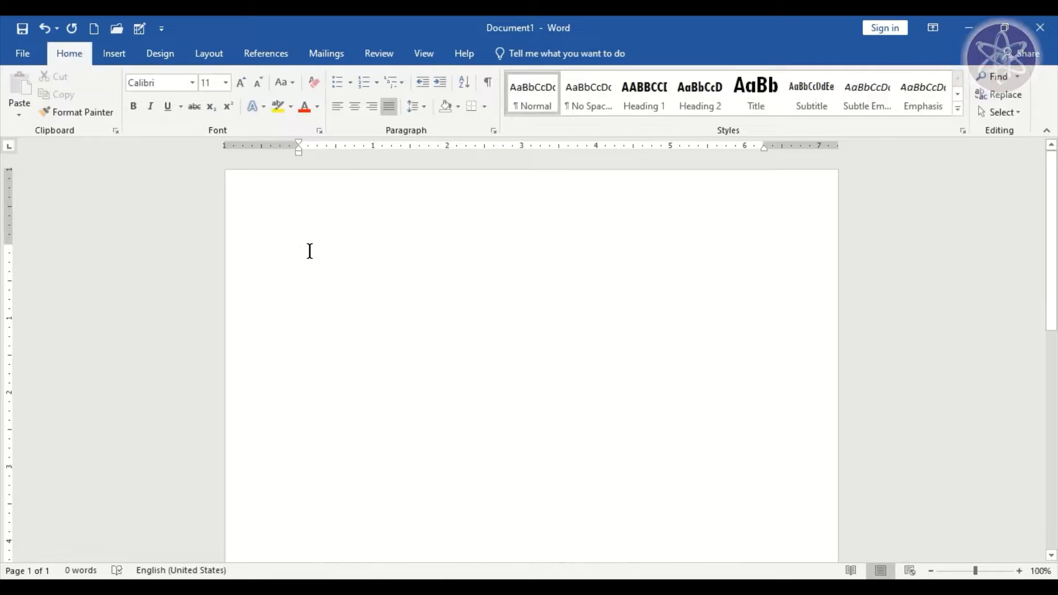
type("CURRICULUM VITAE")
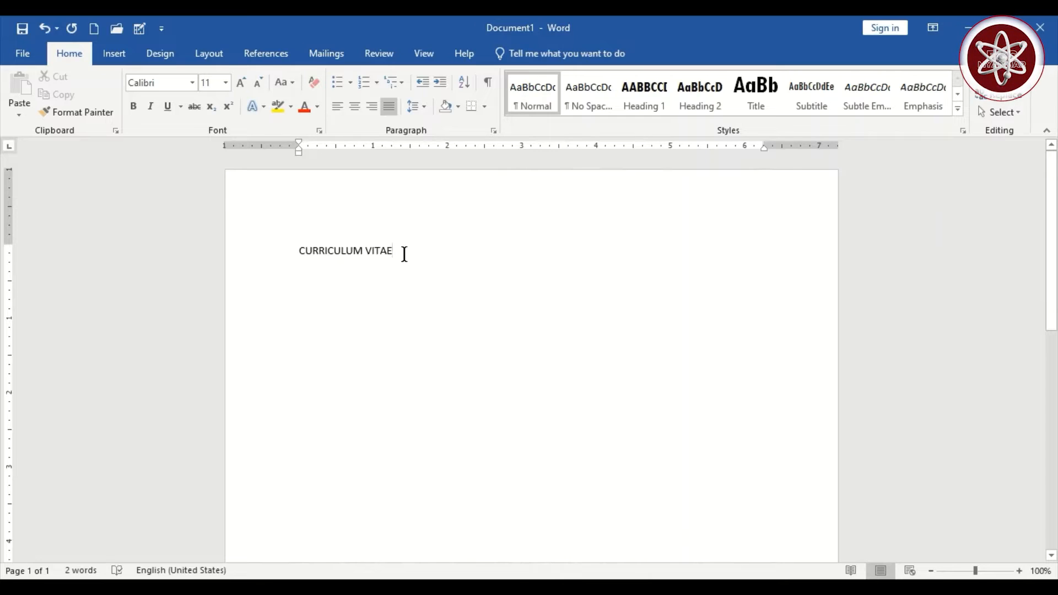
key("Return")
key("Return")
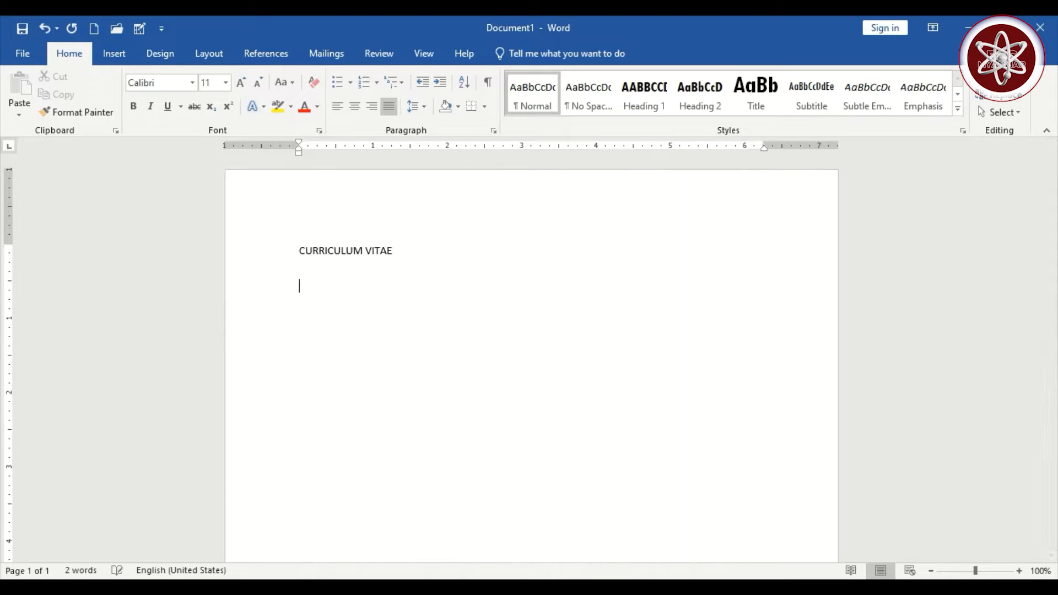
type("Personal Information")
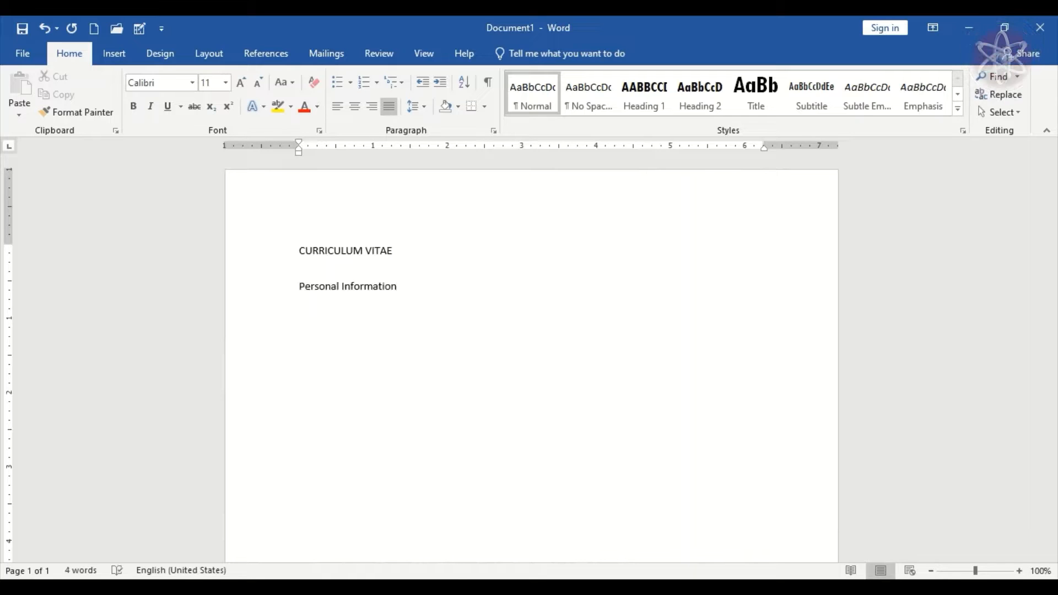
key("Return")
key("Return")
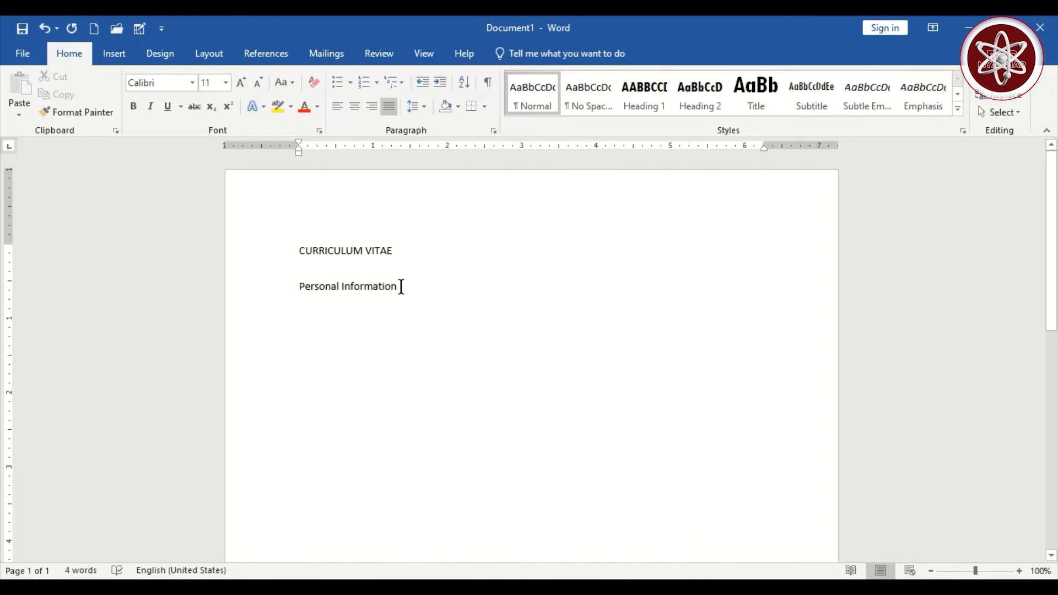
- Give only the Personal Information line a diamond bullet and clear the bullet from the empty line below
left_click_drag(402, 286, 274, 281)
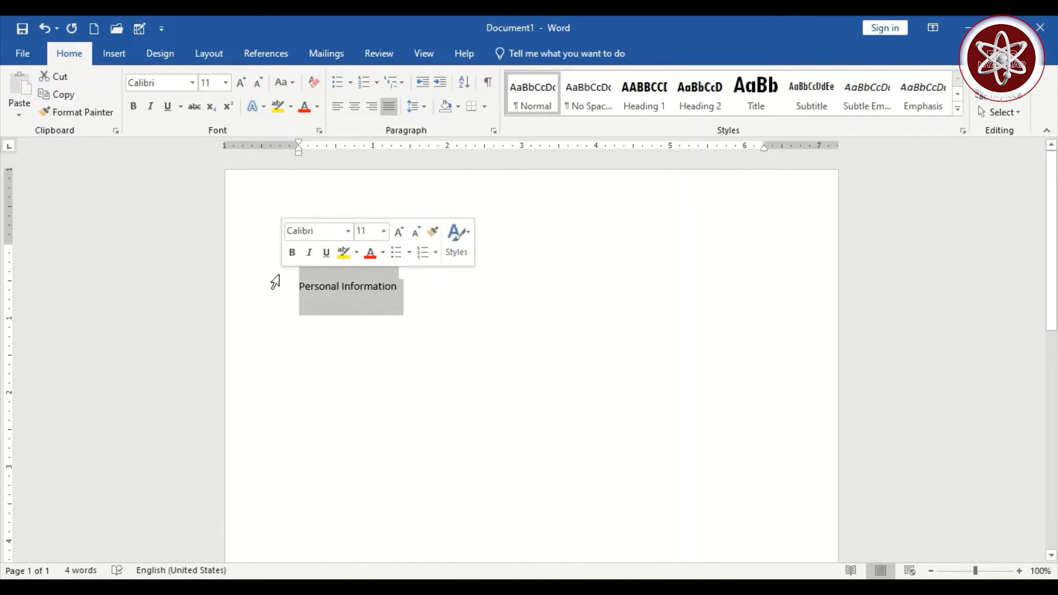
left_click(351, 84)
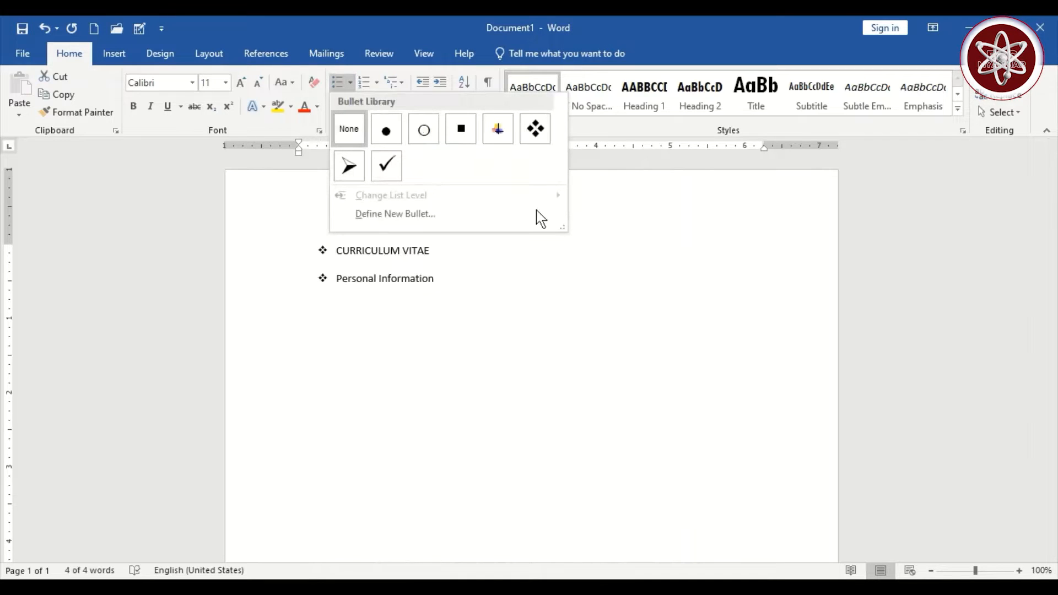
left_click(512, 325)
left_click_drag(512, 325, 299, 284)
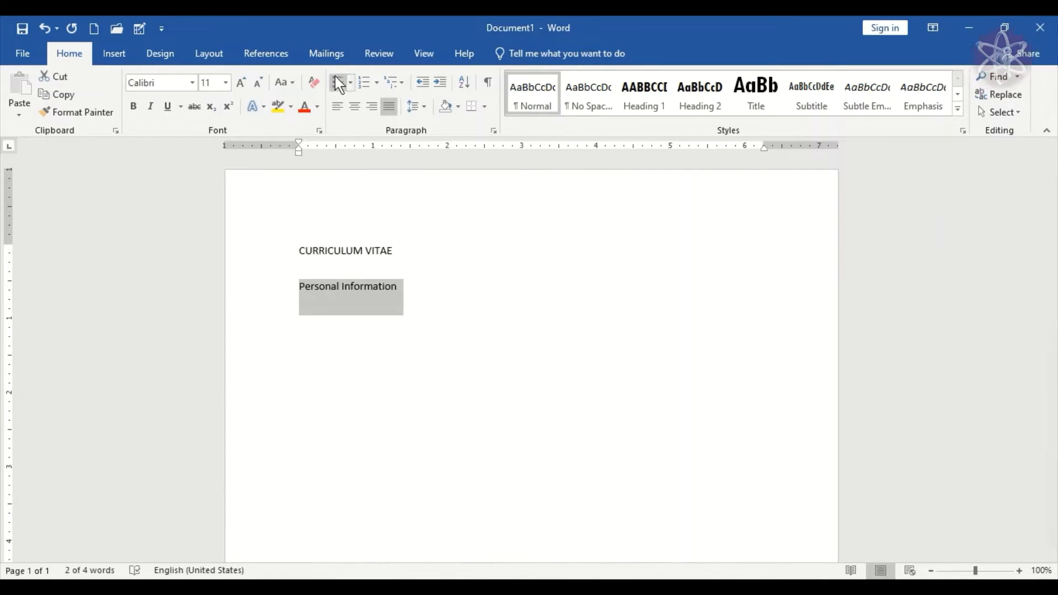
left_click(351, 84)
left_click(532, 125)
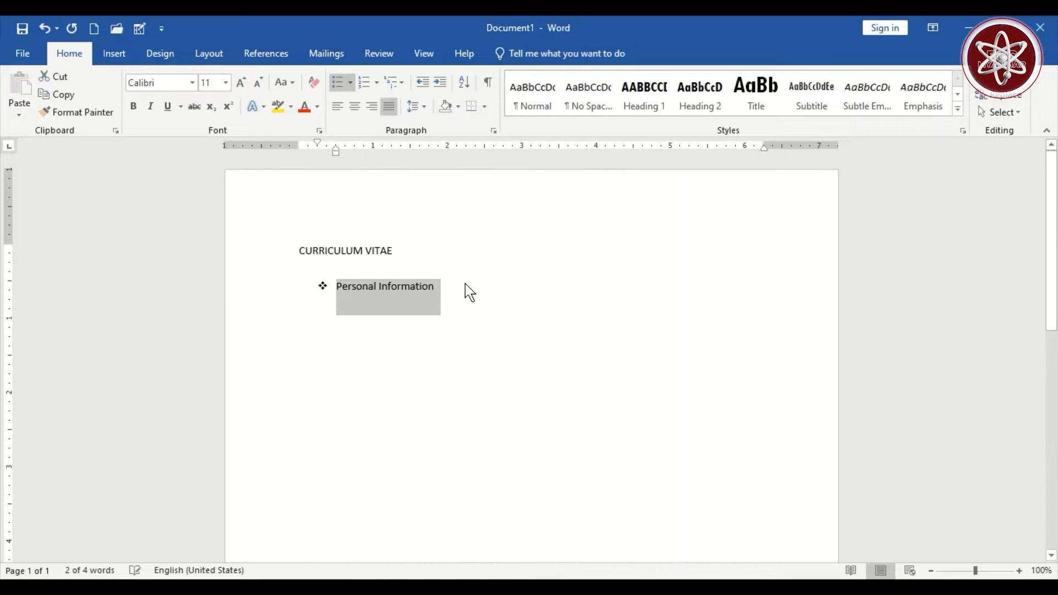
key("Down")
key("BackSpace")
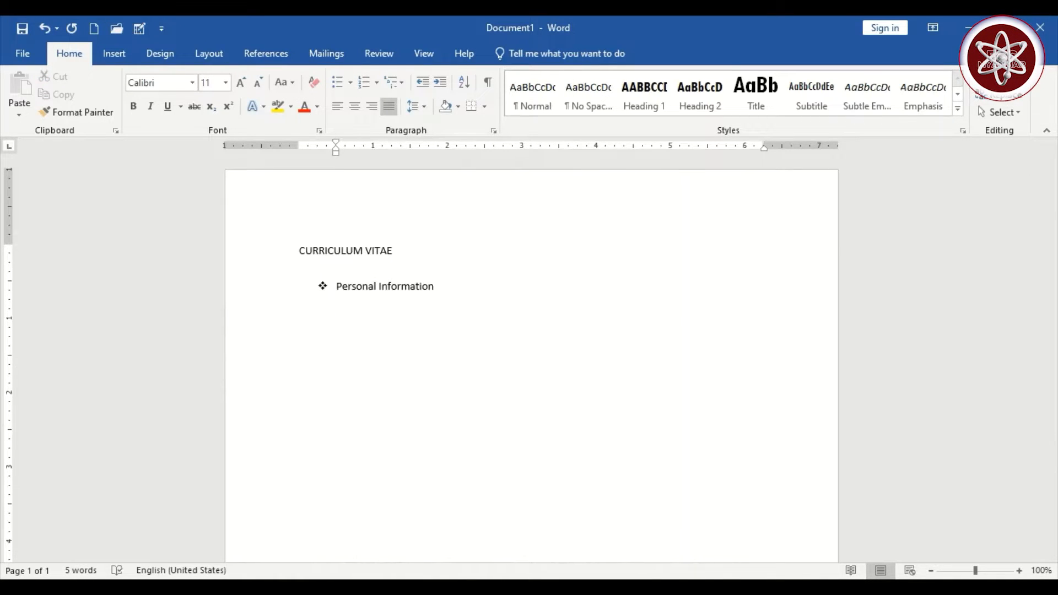
- Type the Name, Father's Name, Date of Birth and NRC No rows with tab-aligned colons and values
type("Name")
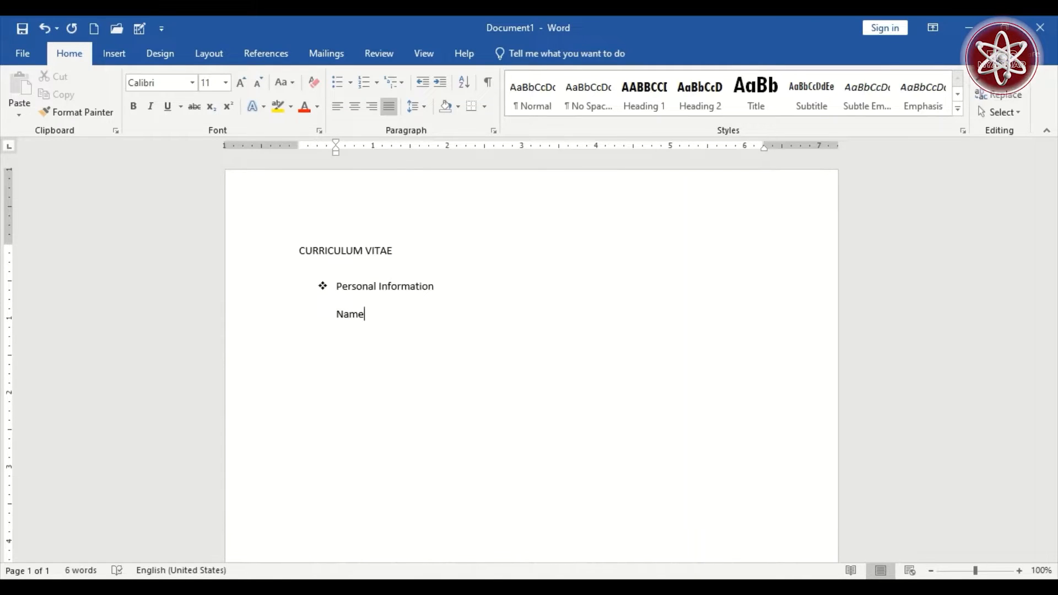
key("Tab")
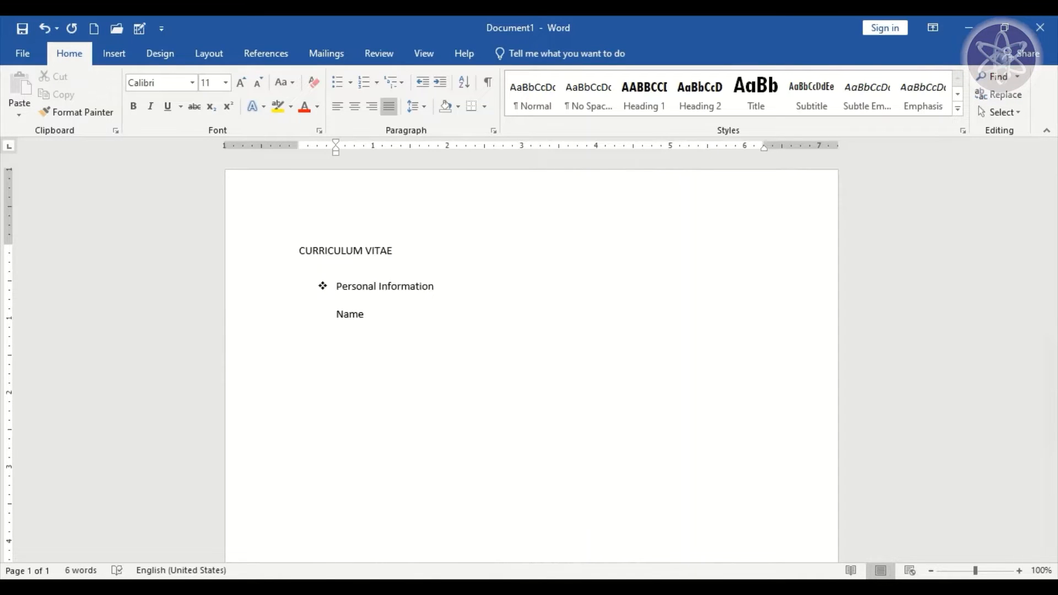
type(":")
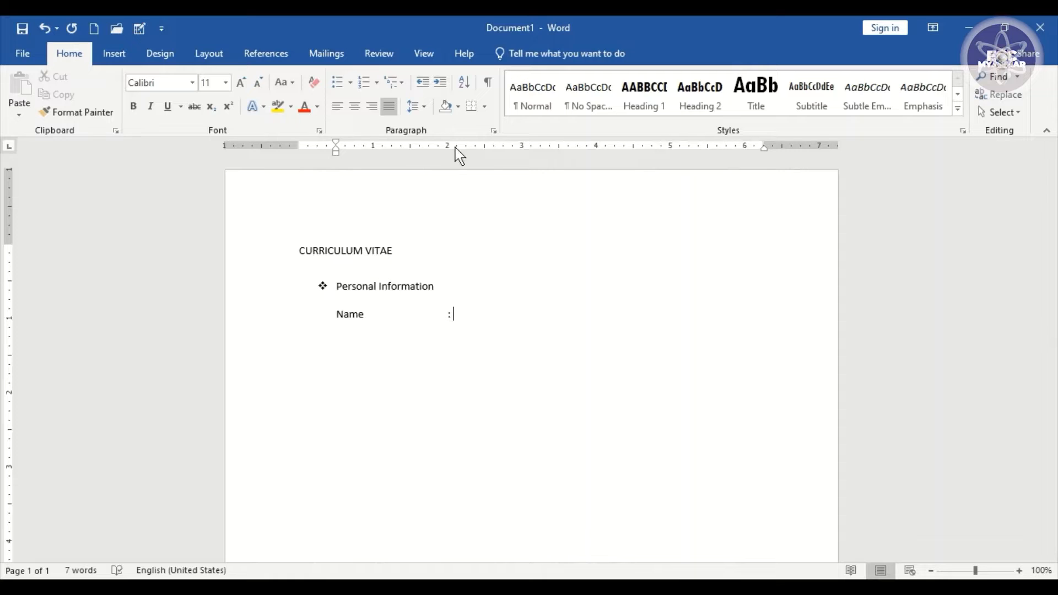
key("Return")
type("Father's Name")
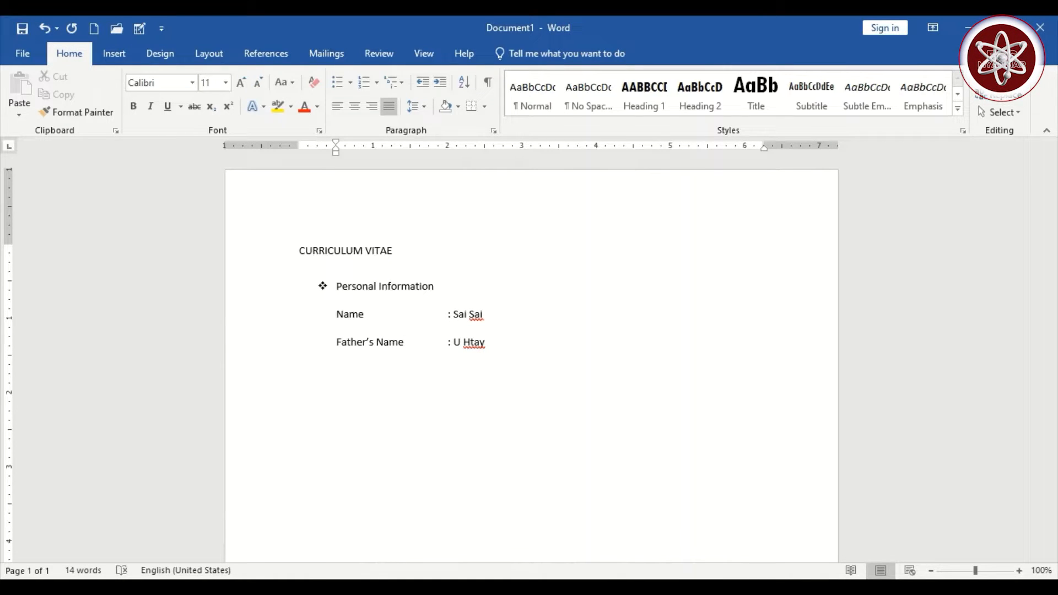
type("Date of Birth")
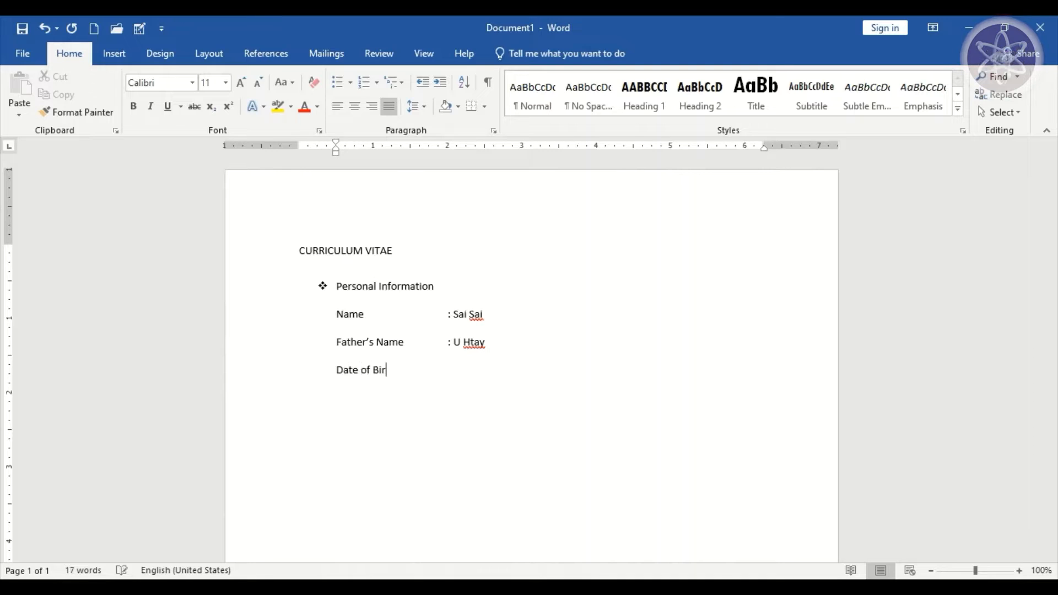
key("Tab")
key("Tab")
type(": 22.4.2003")
key("Return")
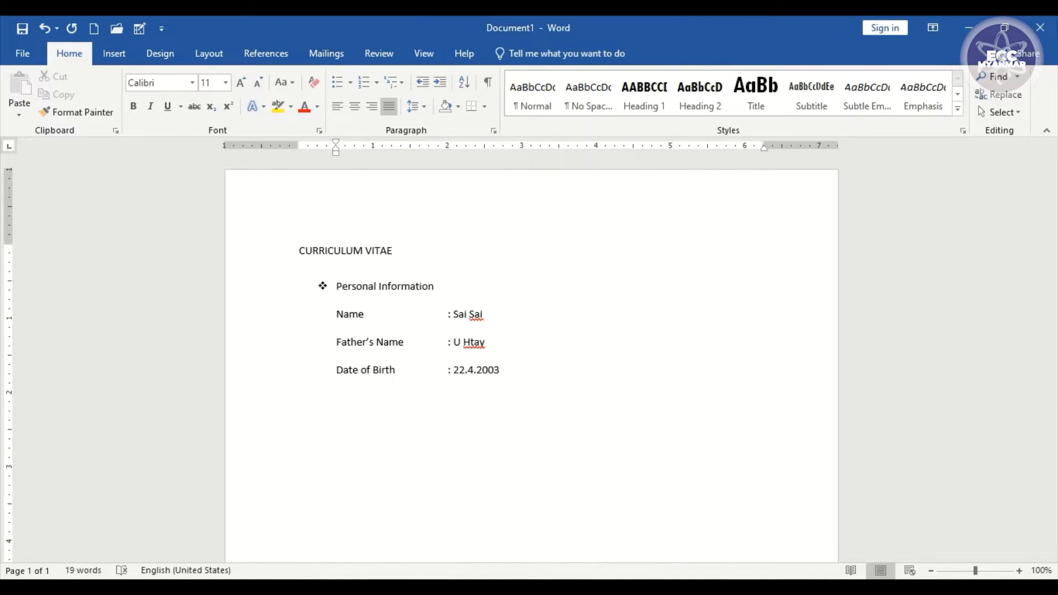
type("NRC No\t")
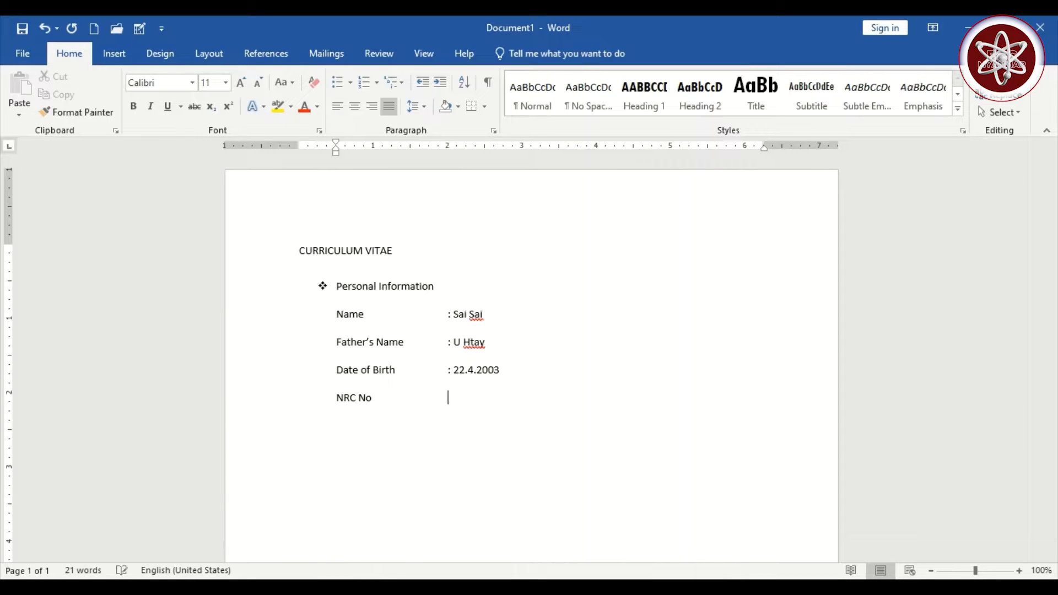
type(":")
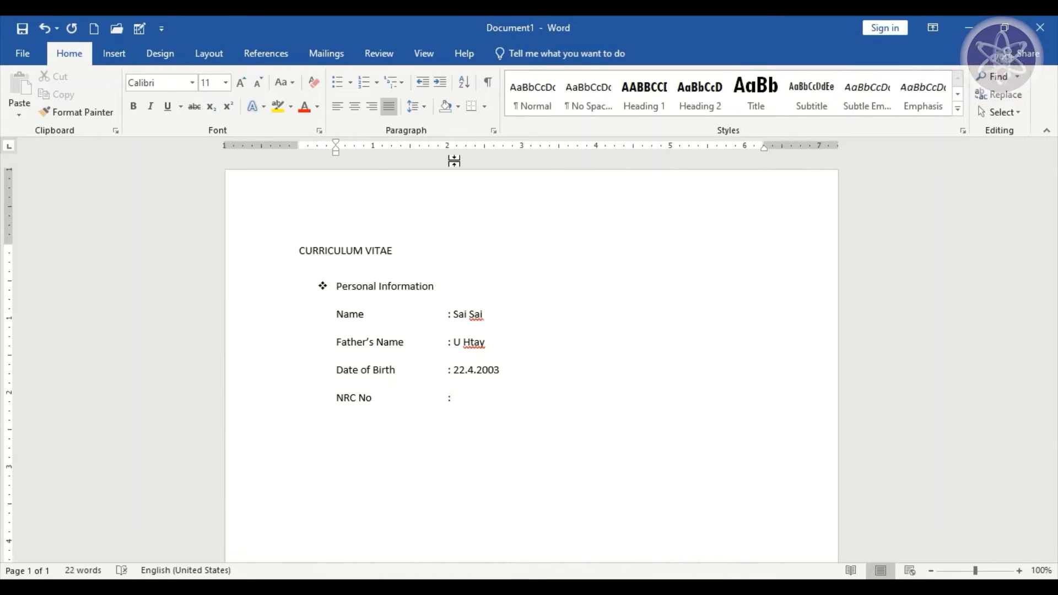
key("Return")
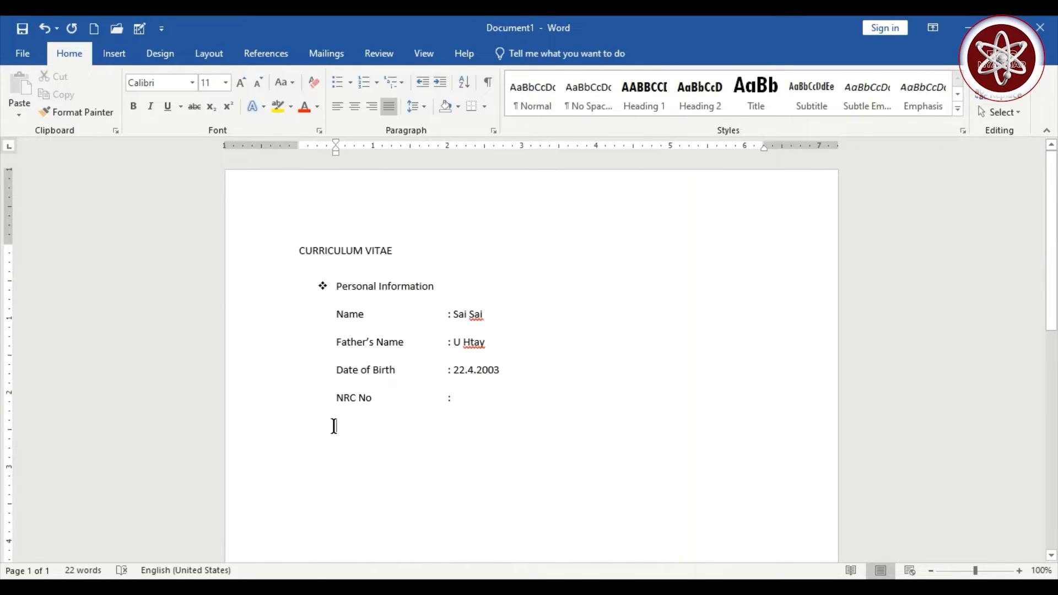
- Add Height 5' 11'', Material Status Single, Religion Buddhism and Race Burmese rows, tab-aligned
type("Height")
key("Tab")
key("Tab")
key("Tab")
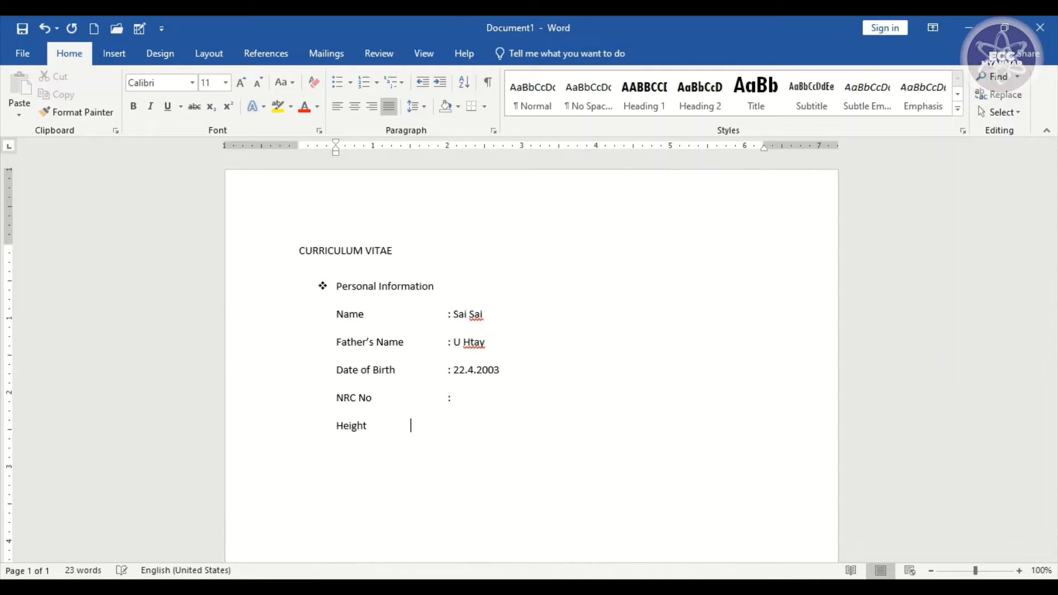
type(":")
type(" 5' 11'")
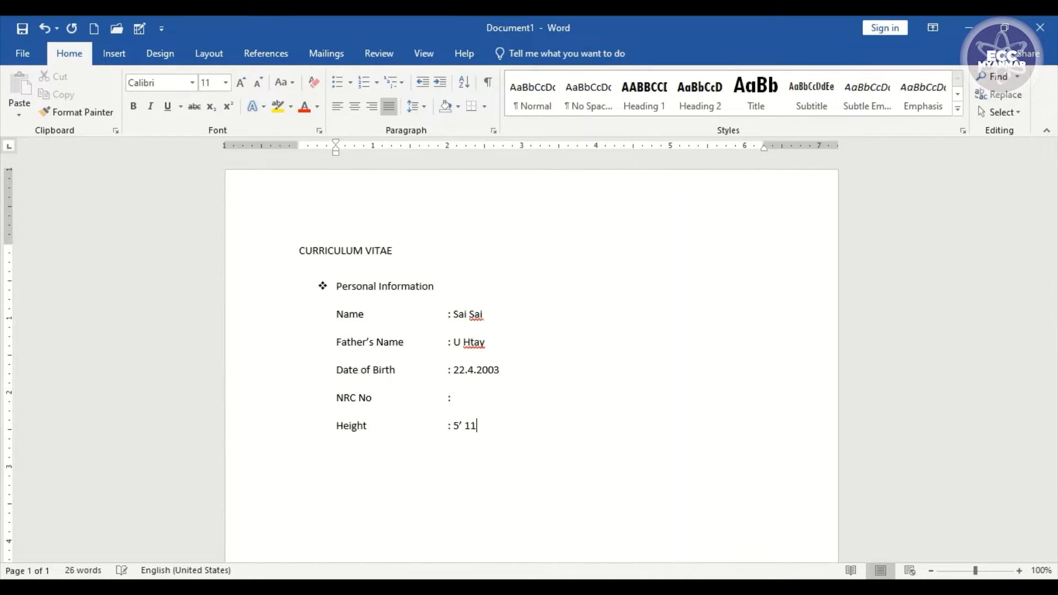
type("'")
key("Return")
type("Material Status")
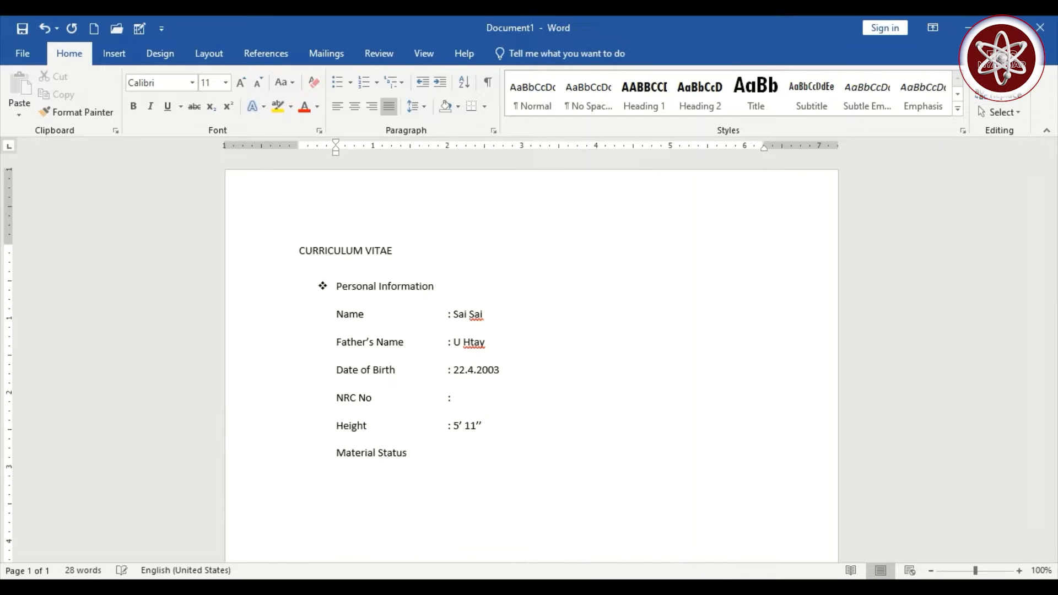
type("\t: Mar")
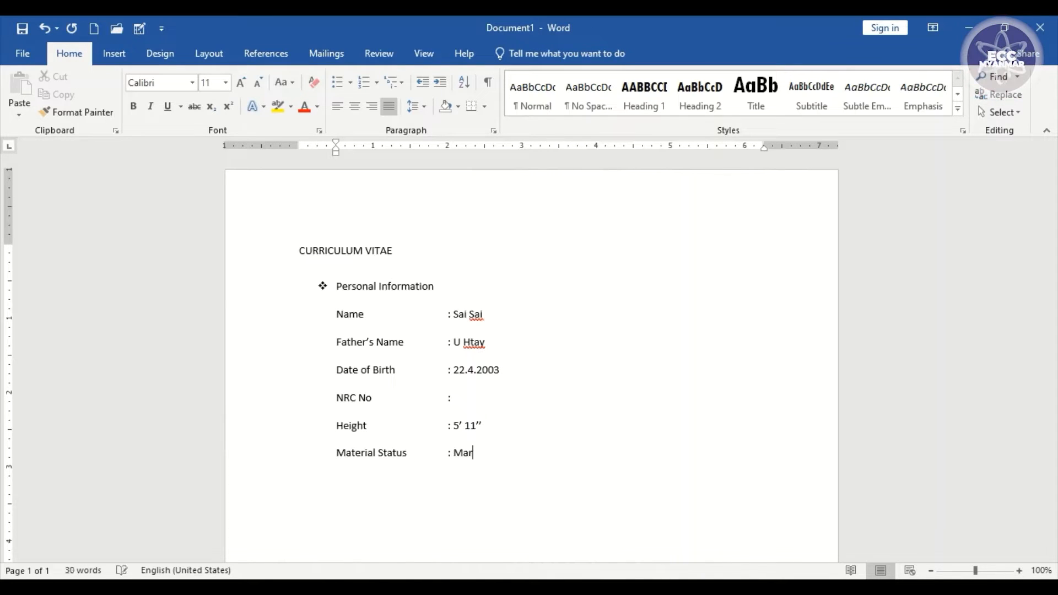
type("ried")
key("BackSpace")
key("BackSpace")
key("BackSpace")
key("BackSpace")
type("Single")
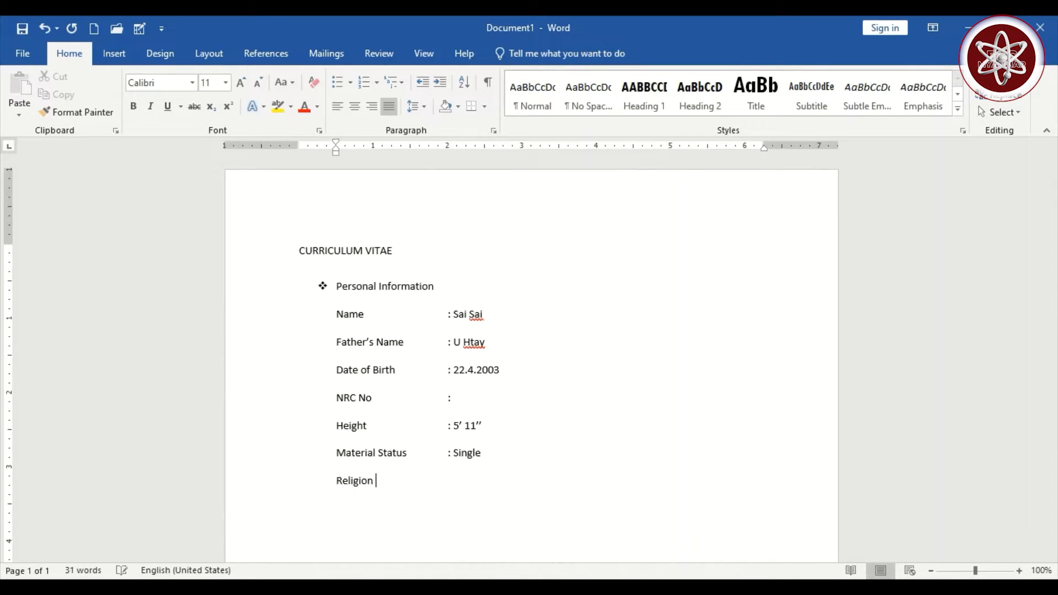
type(" Status")
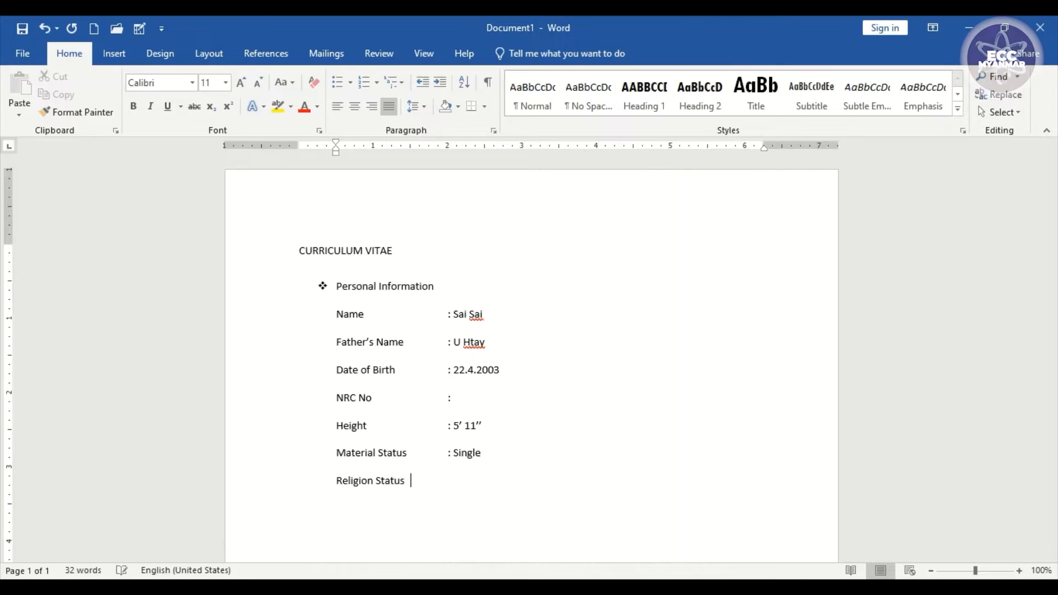
key("Tab")
type(":")
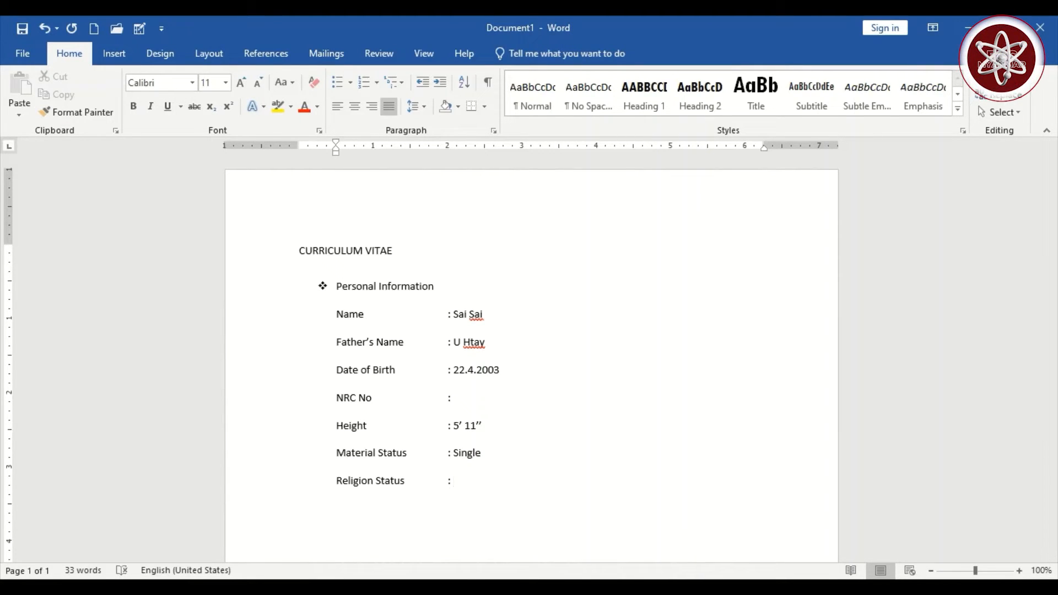
type(" Buddhism")
key("Return")
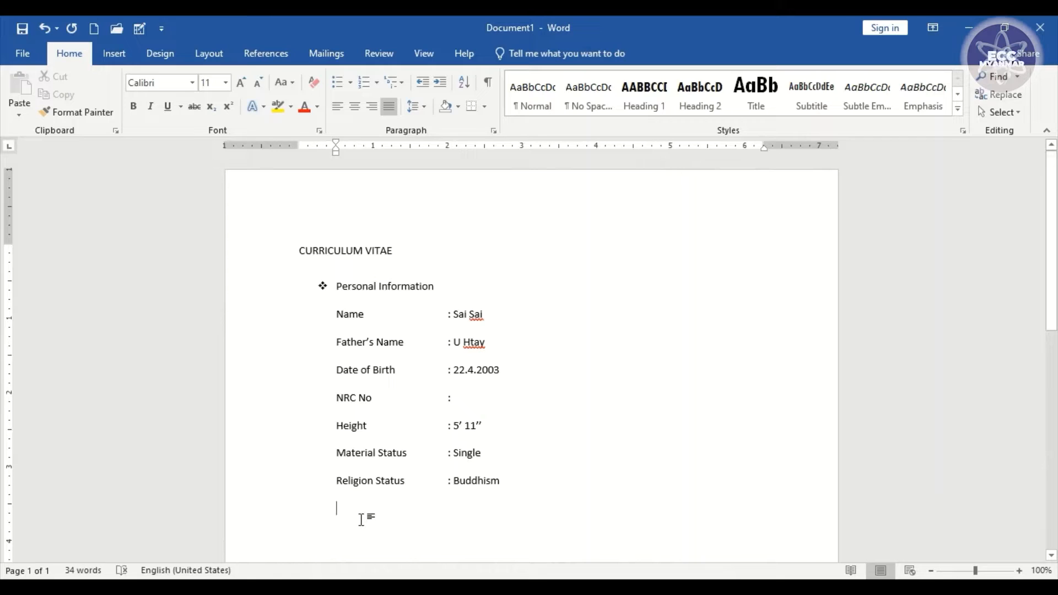
type("Race")
key("Tab")
key("Tab")
key("Tab")
type(": Burmese")
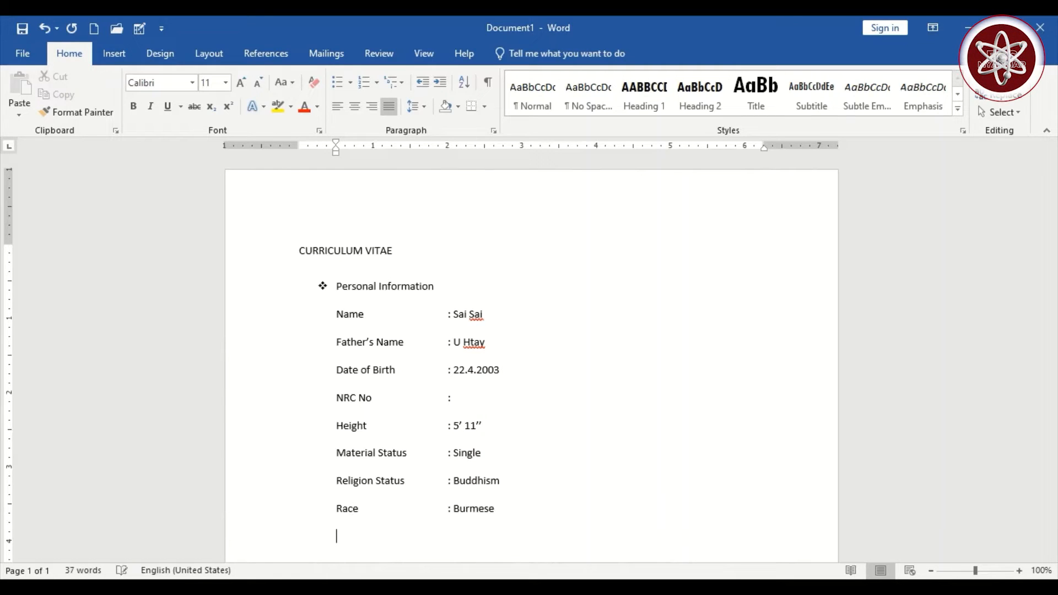
key("Return")
- Add the Address row with the home town and the Contact to row with the phone number
scroll(414, 555, "down", 3)
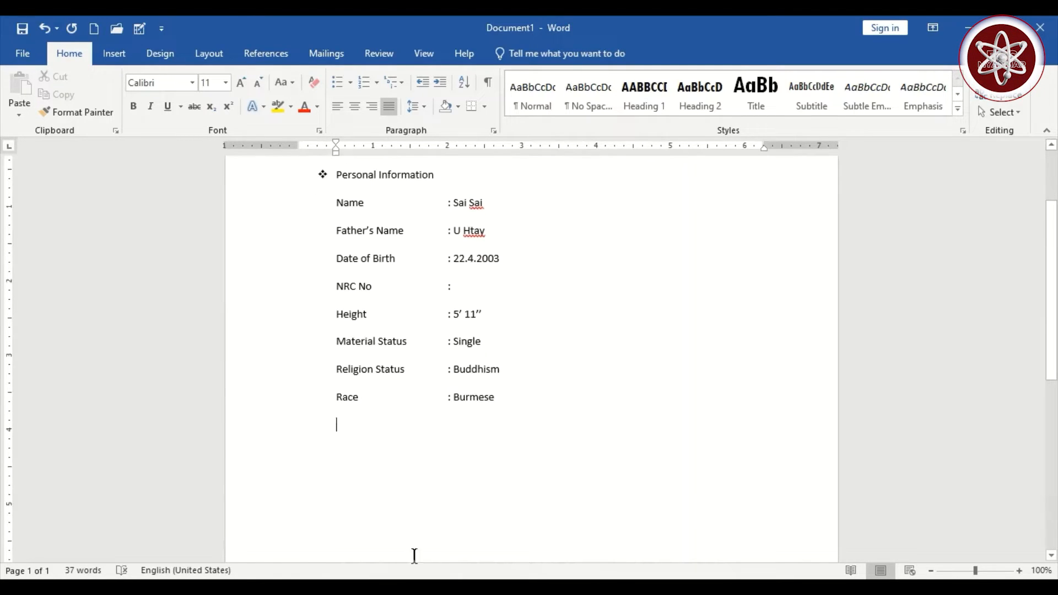
type("Address")
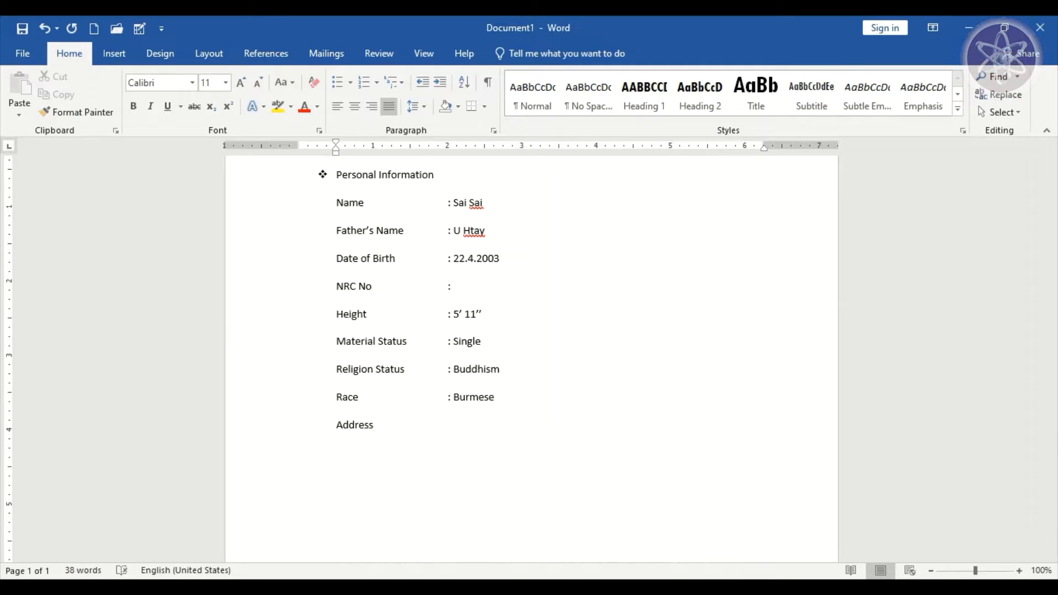
key("Tab")
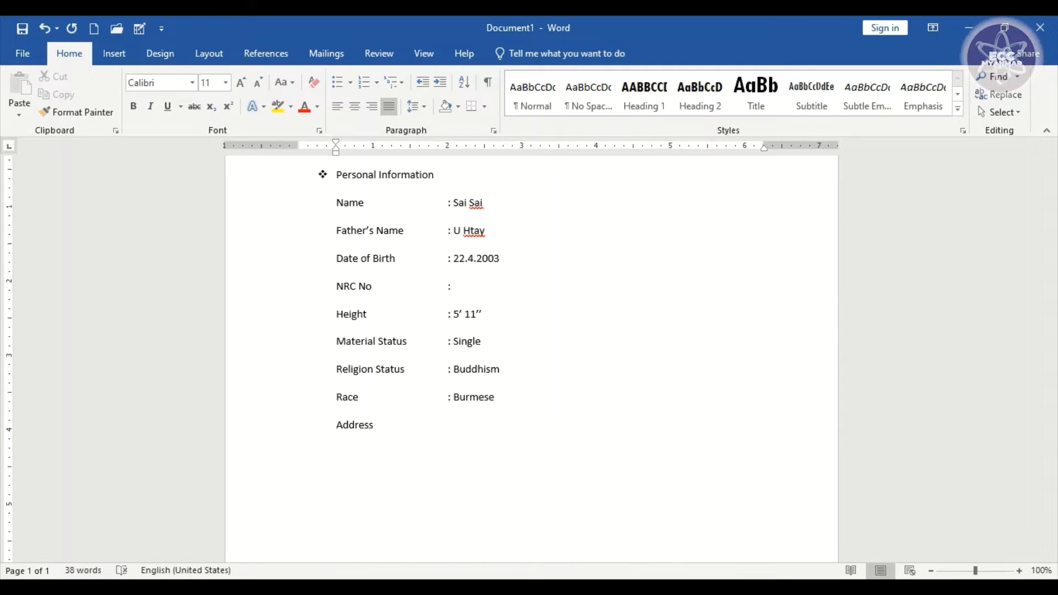
type(":")
type("Taunggyi ")
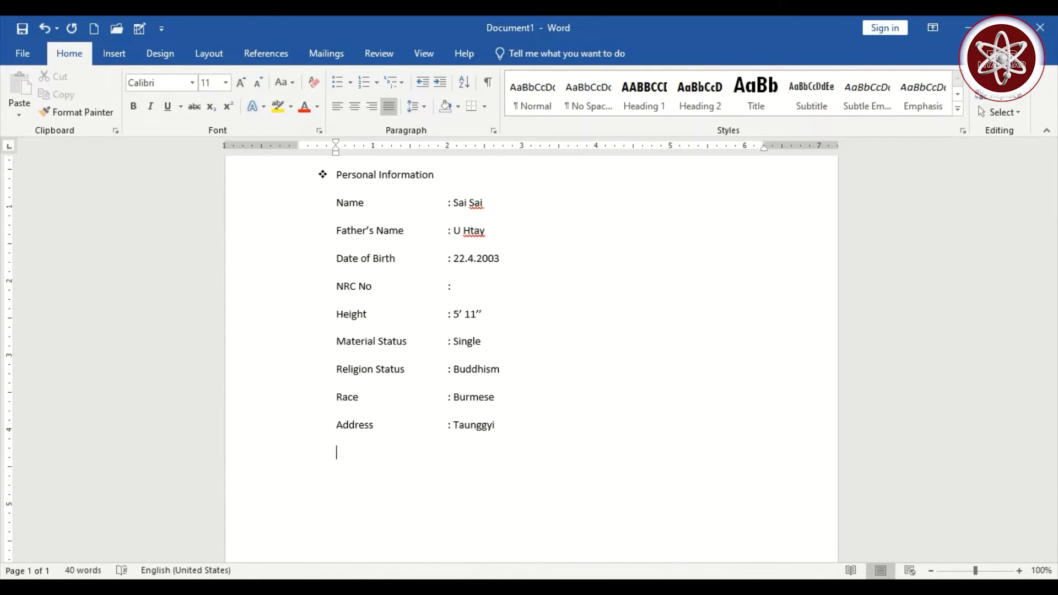
type("Contact to")
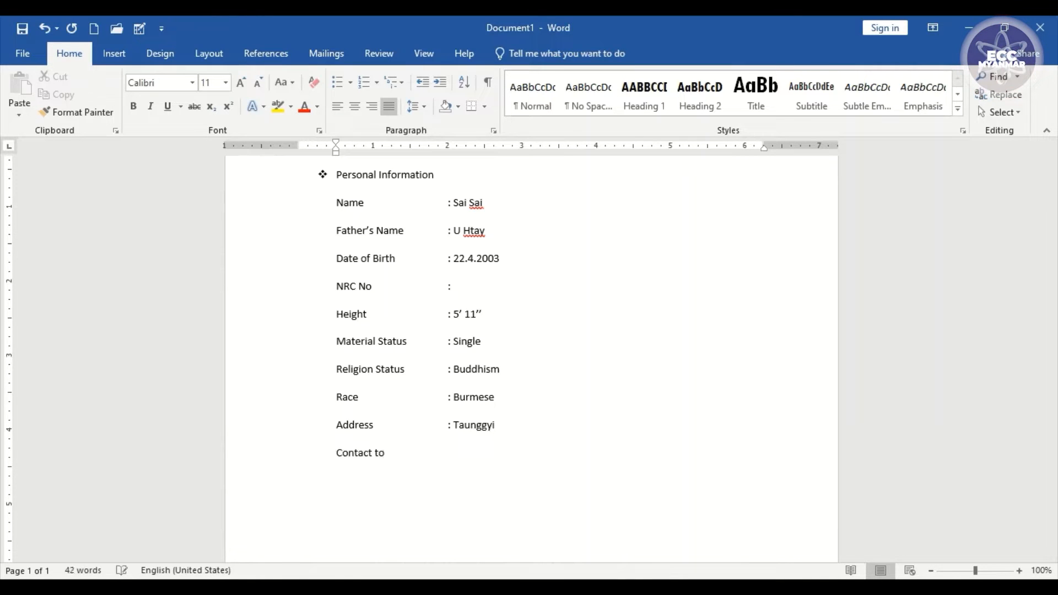
key("Tab")
type(": 0")
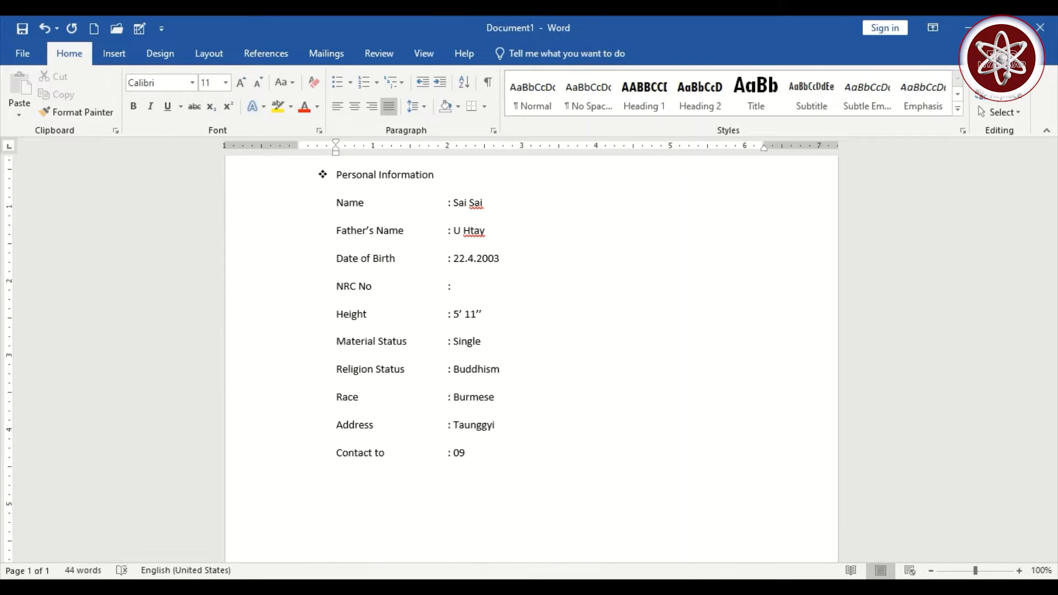
type("9")
key("Return")
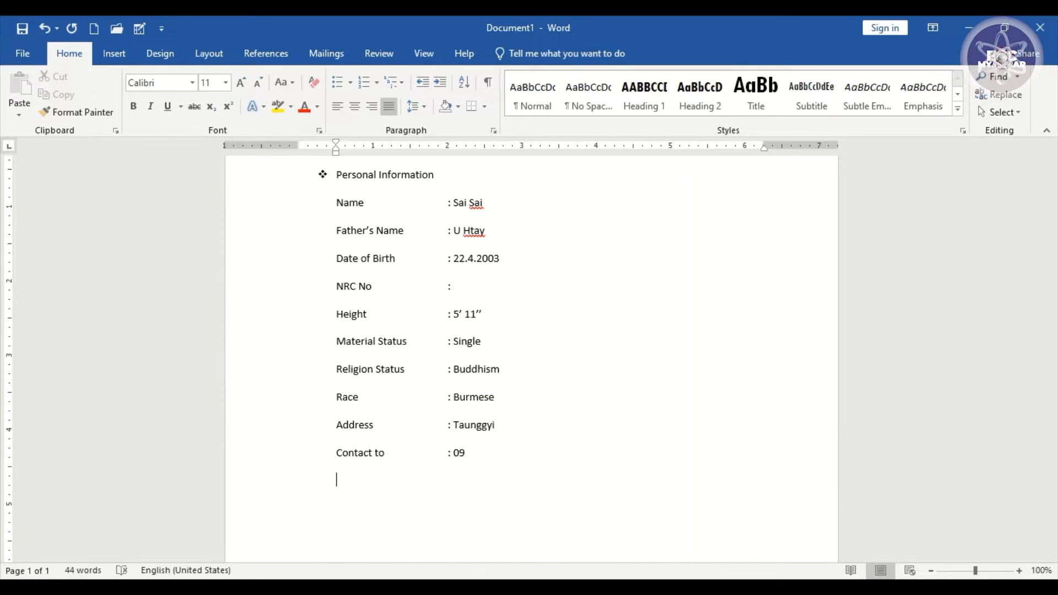
- Add the Gmail row with the e-mail address and an Expected Salary row of 300000
type("Gmail")
key("Tab")
key("Tab")
key("Tab")
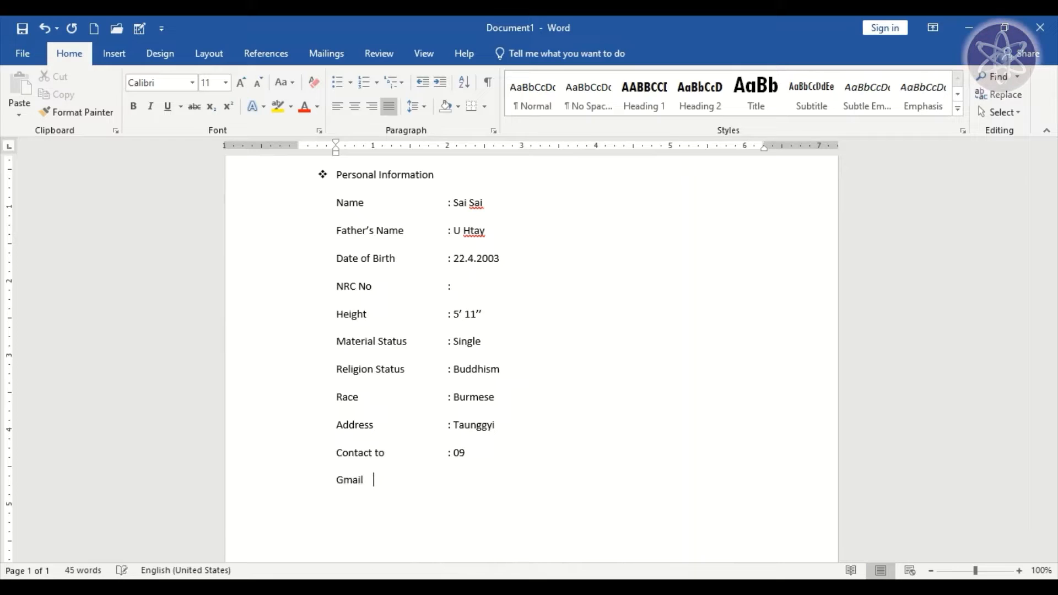
type(": ")
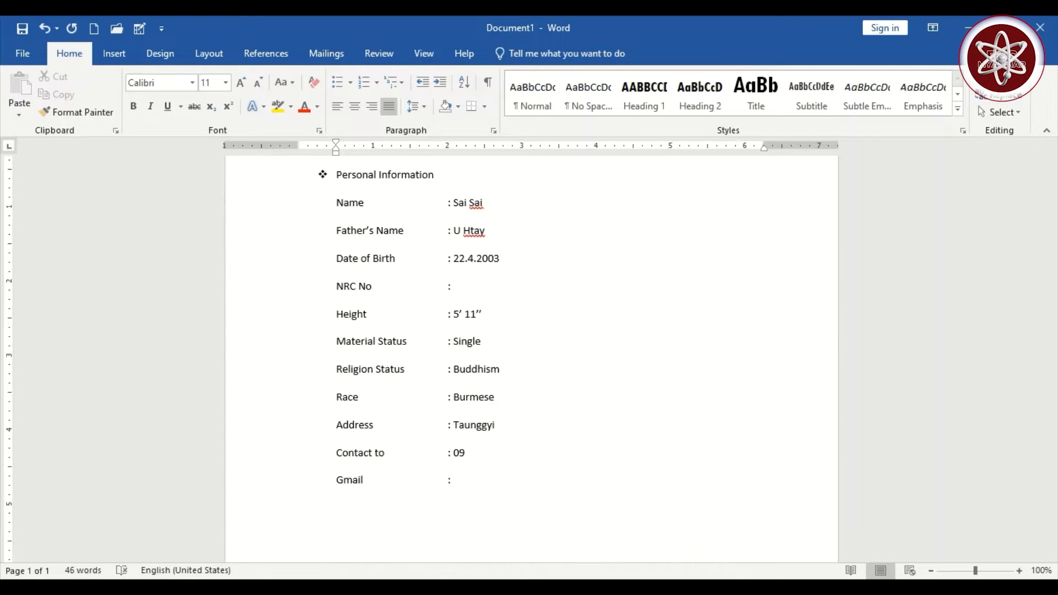
key("Return")
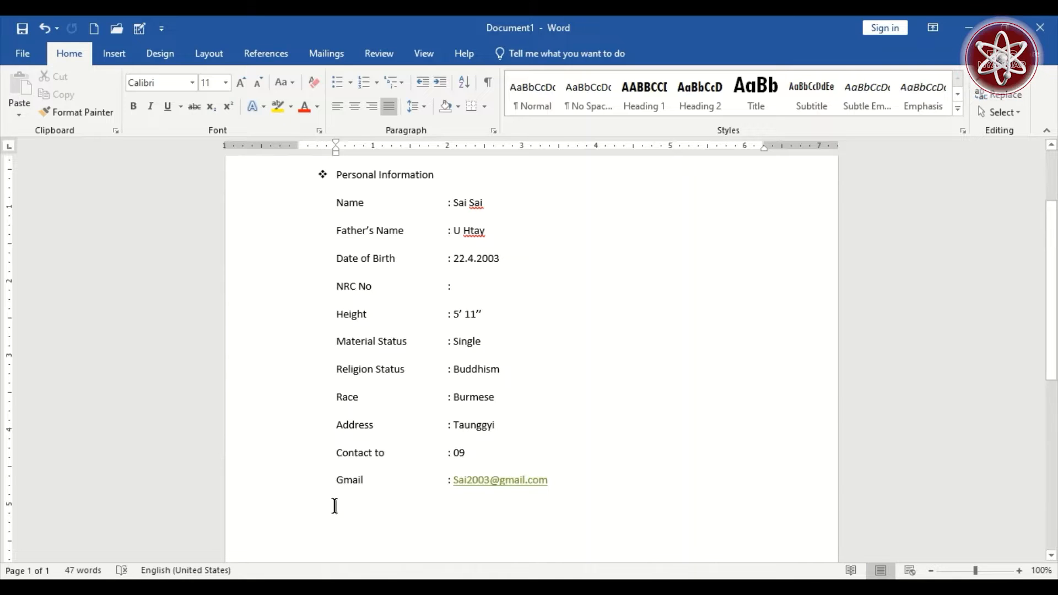
type("Expected Salary")
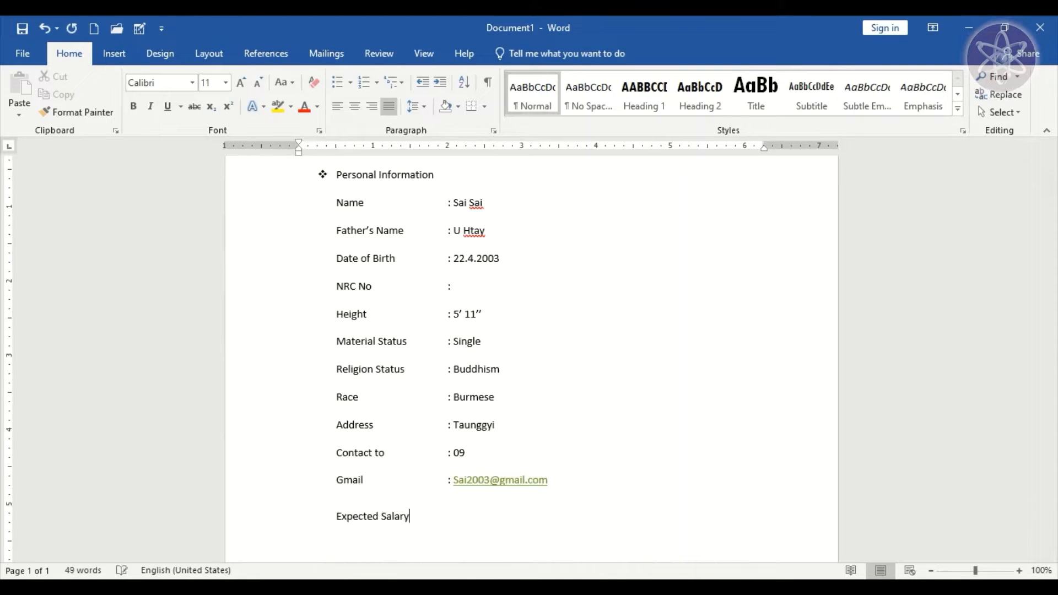
key("Tab")
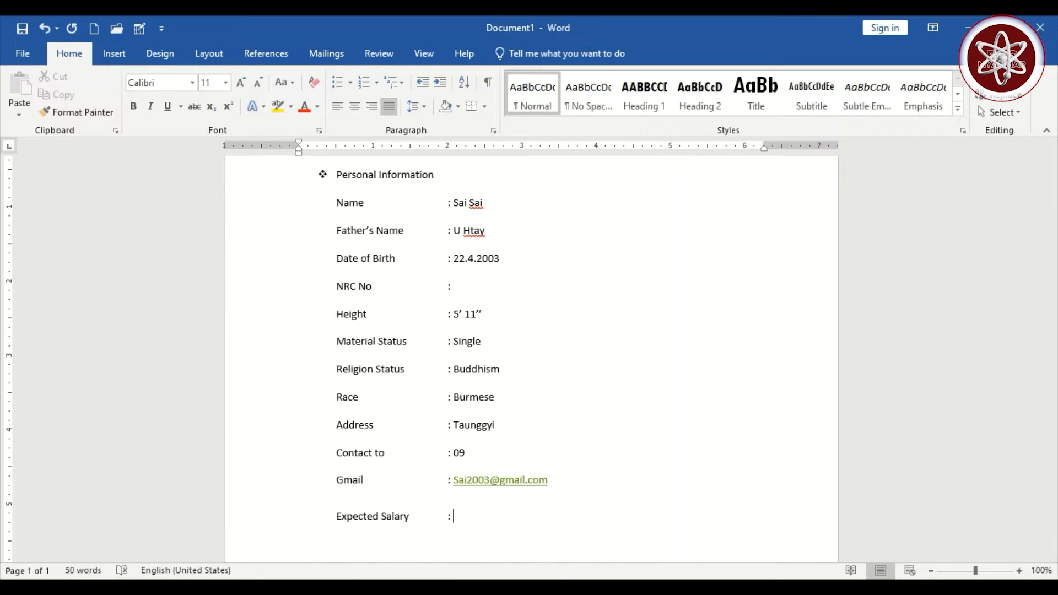
type(": ")
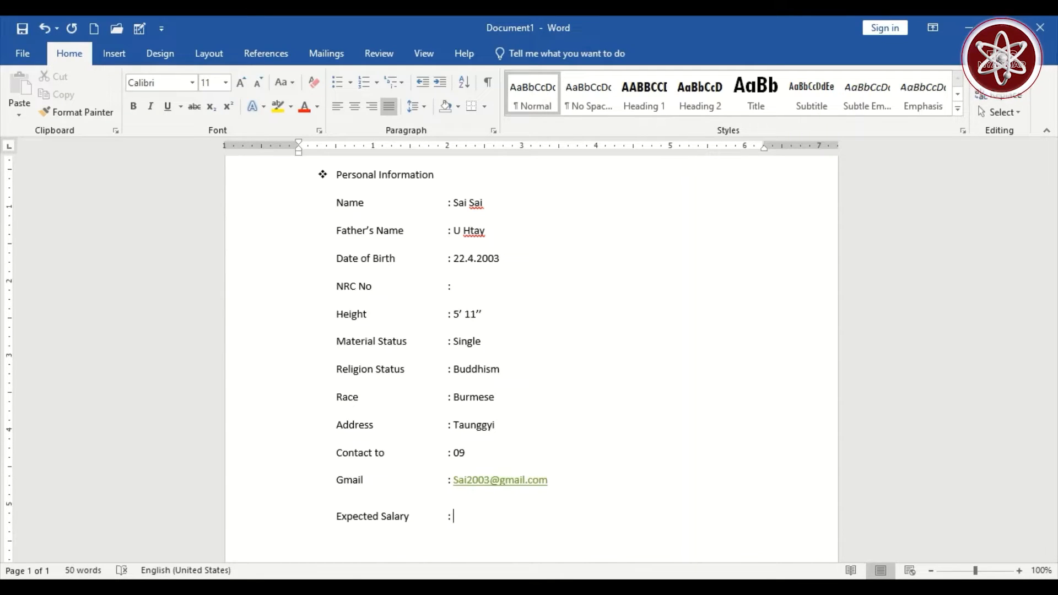
type("300000")
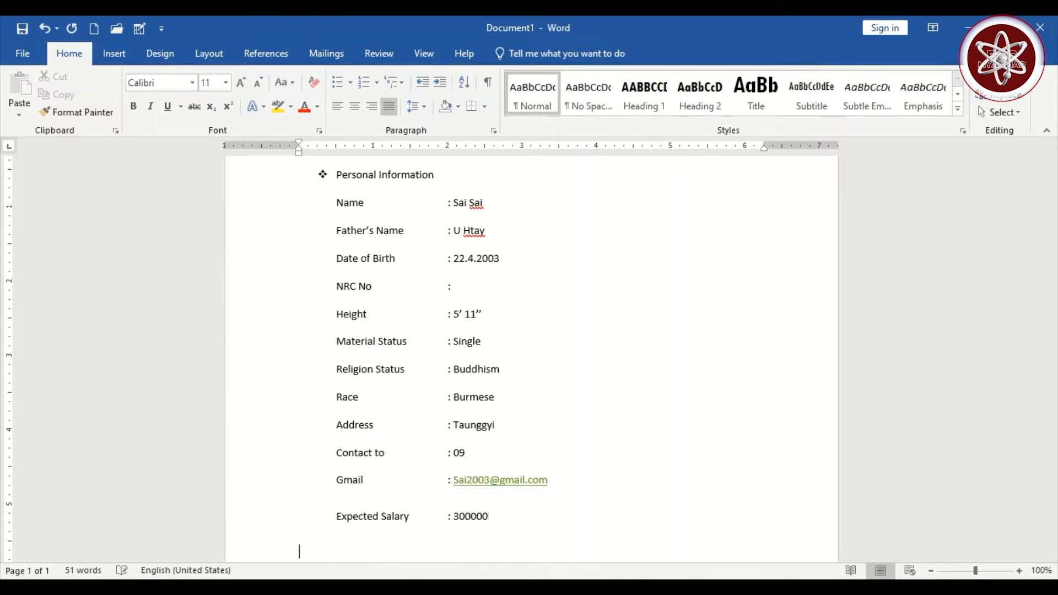
scroll(335, 443, "down", 2)
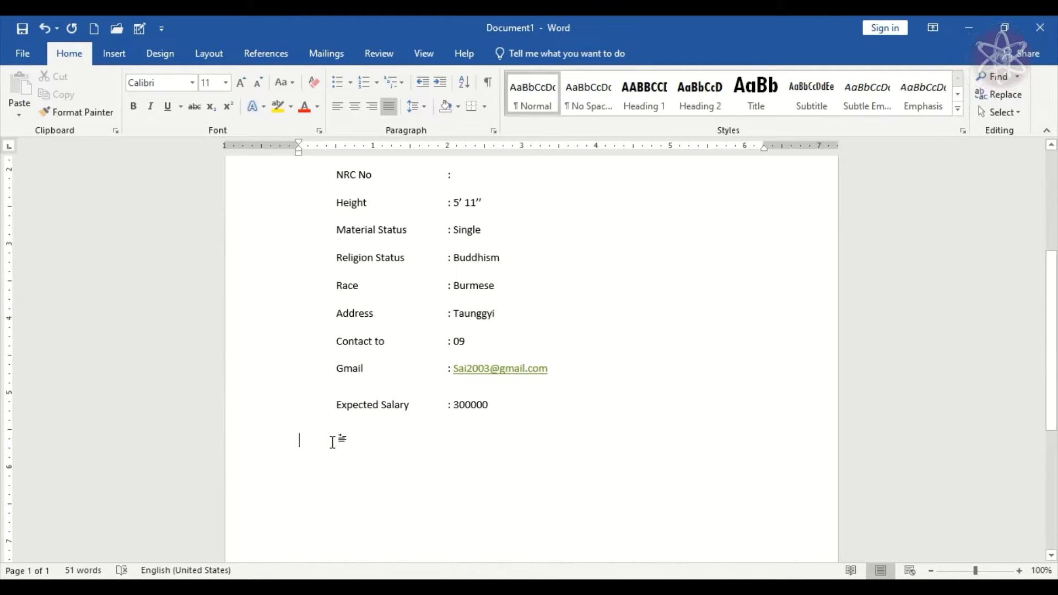
- Type the Education Qualification heading, give it the diamond bullet, and leave an unbulleted empty line below
type("Education Quali")
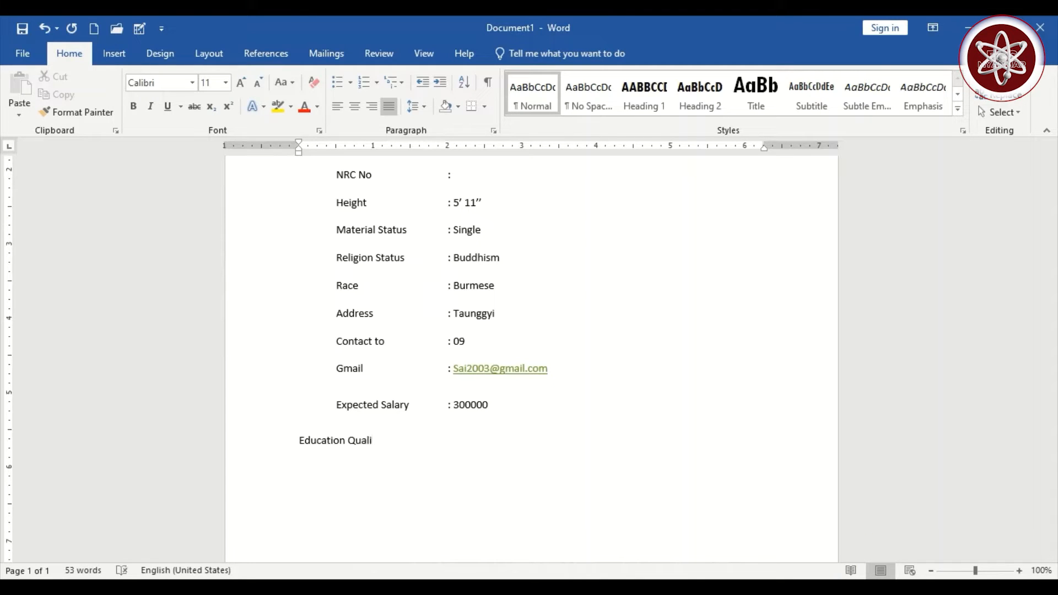
type("fication")
scroll(420, 491, "up", 5)
scroll(492, 459, "down", 5)
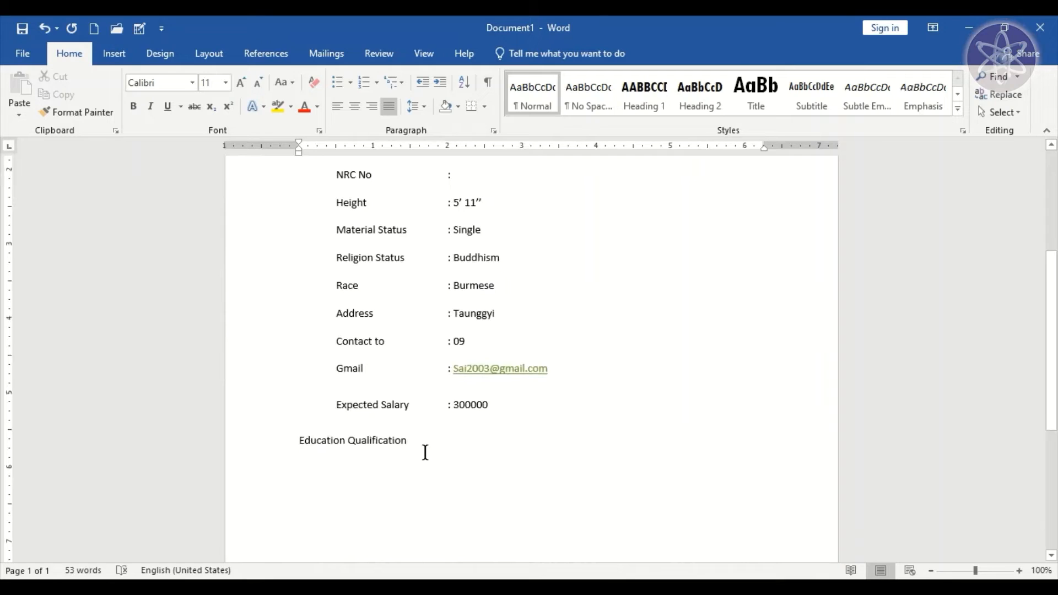
left_click_drag(407, 446, 301, 446)
scroll(373, 418, "up", 5)
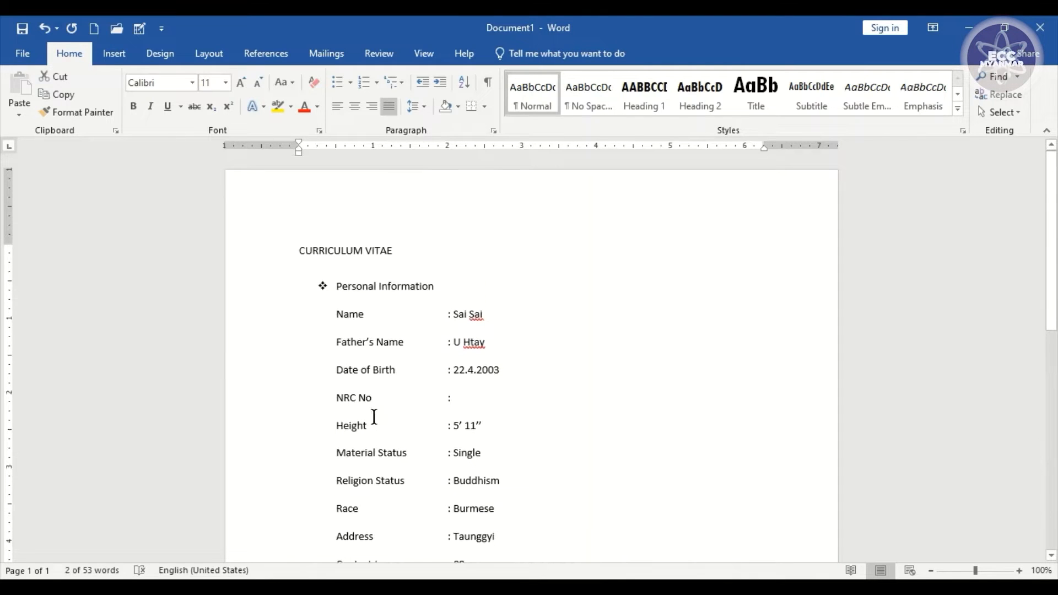
left_click(350, 82)
left_click(536, 183)
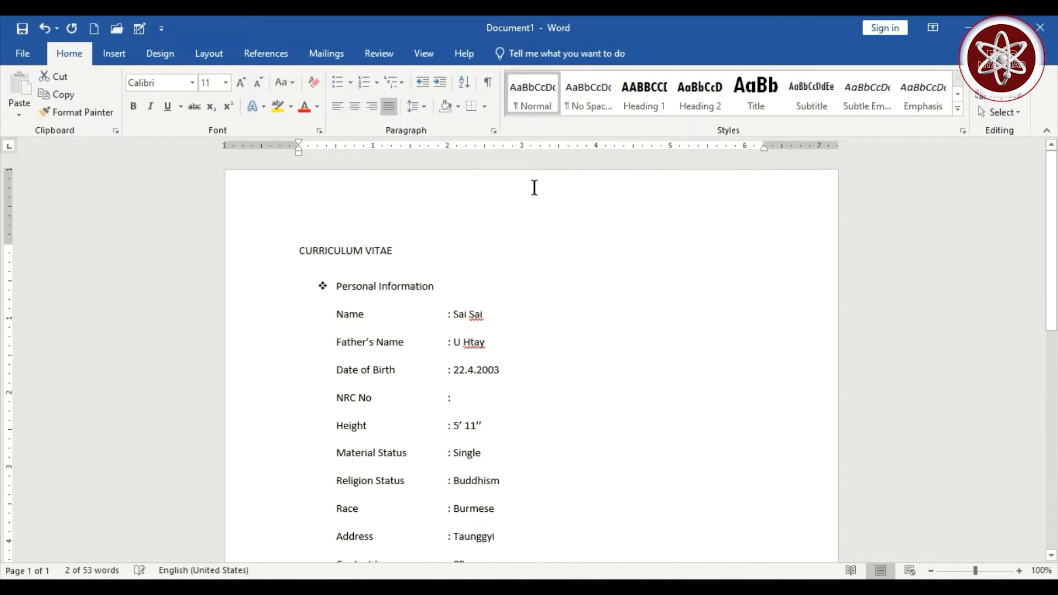
scroll(507, 289, "down", 3)
left_click(467, 491)
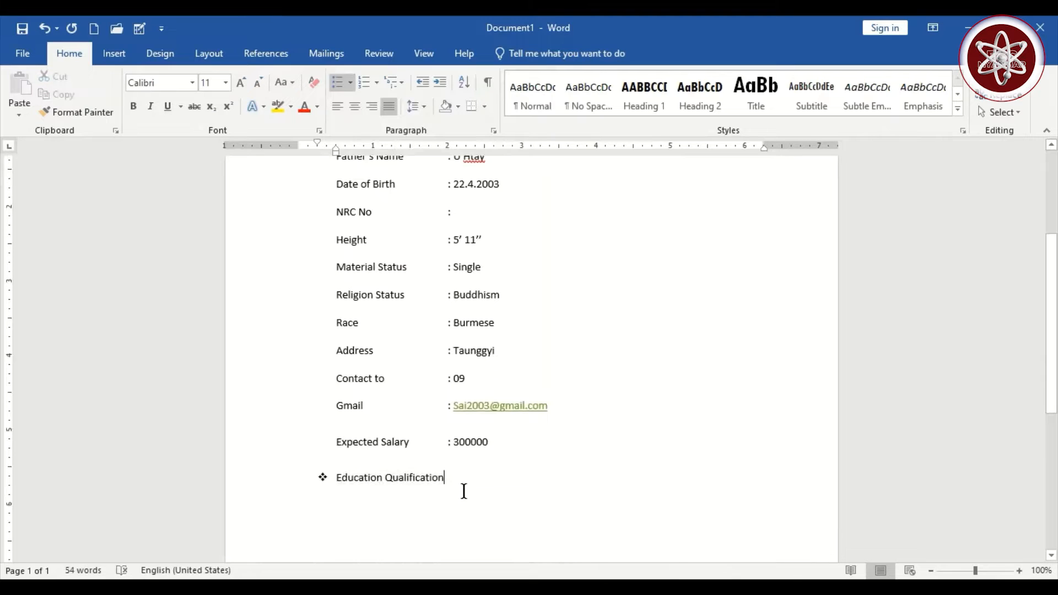
scroll(443, 489, "down", 3)
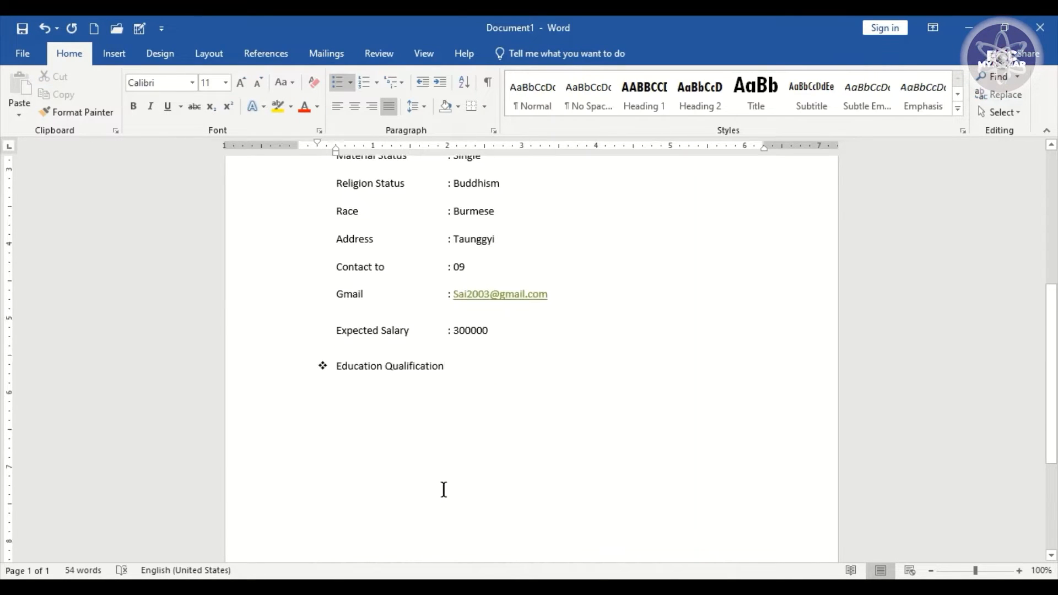
key("Return")
key("BackSpace")
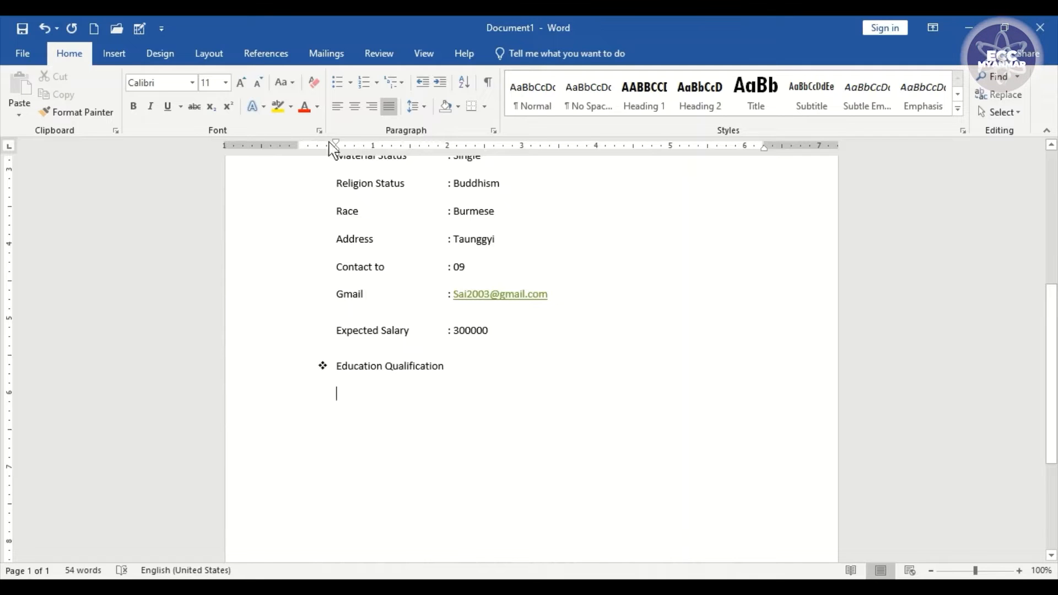
- List BE(Mechanical) and Basic Computer with arrow bullets, ending on a plain unbulleted line
left_click(350, 82)
left_click(349, 226)
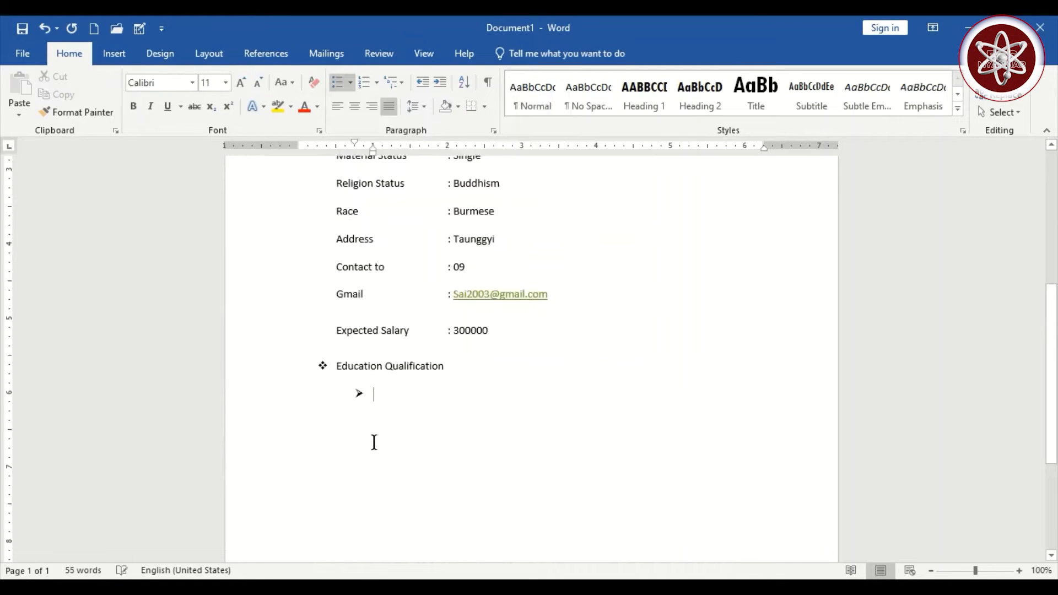
type("BE(Mechanical)")
key("Return")
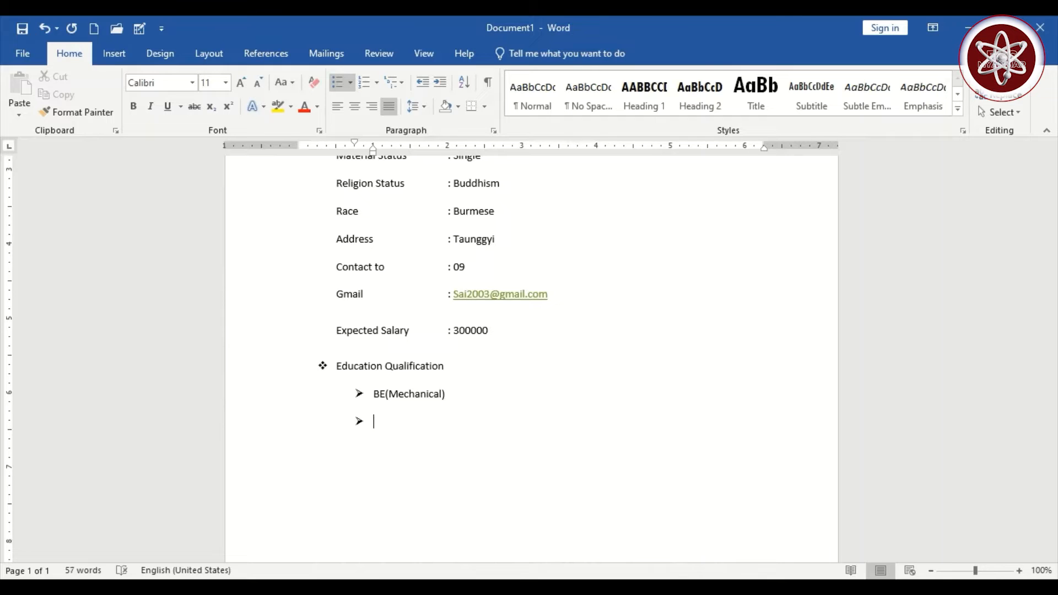
type("Basic Computer")
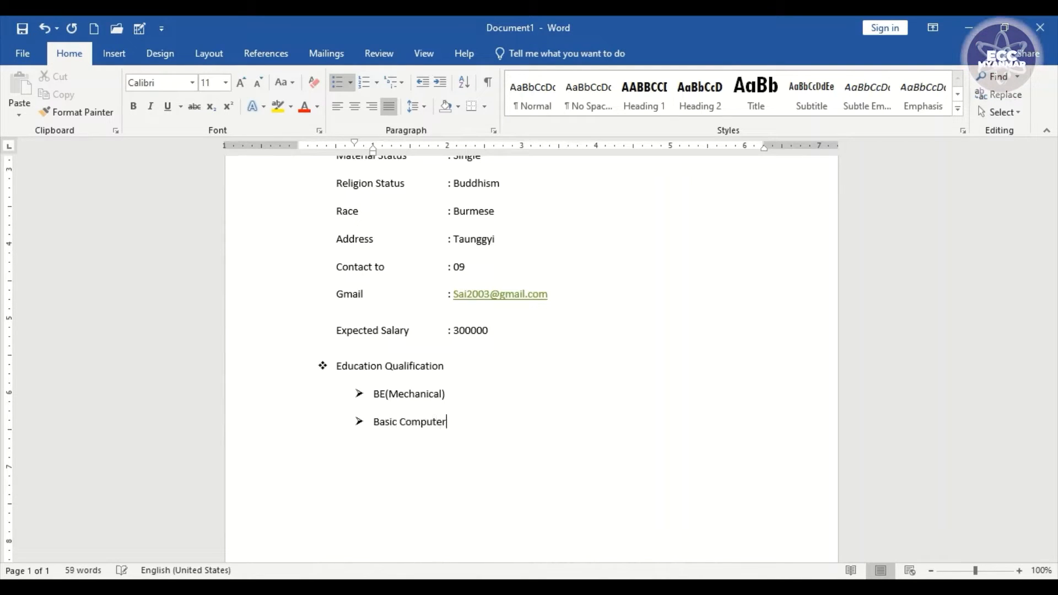
key("Return")
key("Return")
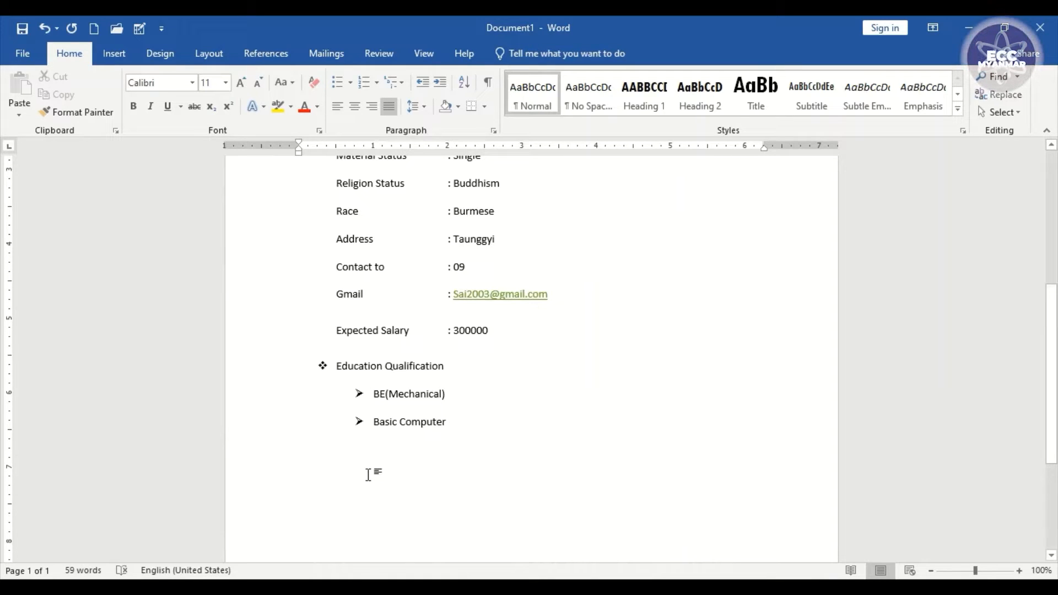
- Add a diamond-bulleted Work Experience heading and type 'Car Workshop(2 years)' on the line below
type("Work E")
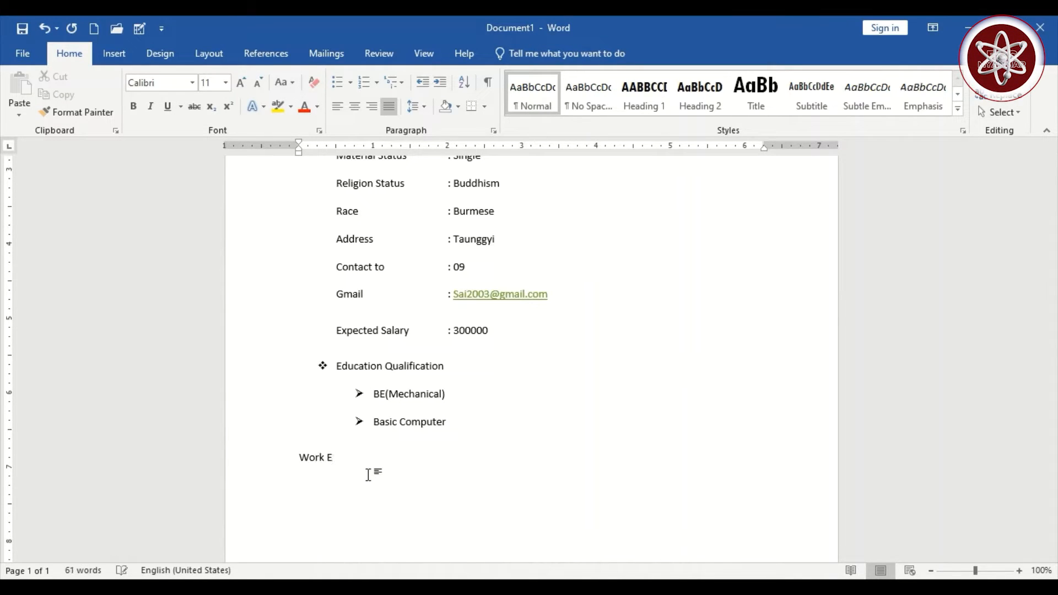
type("xperience")
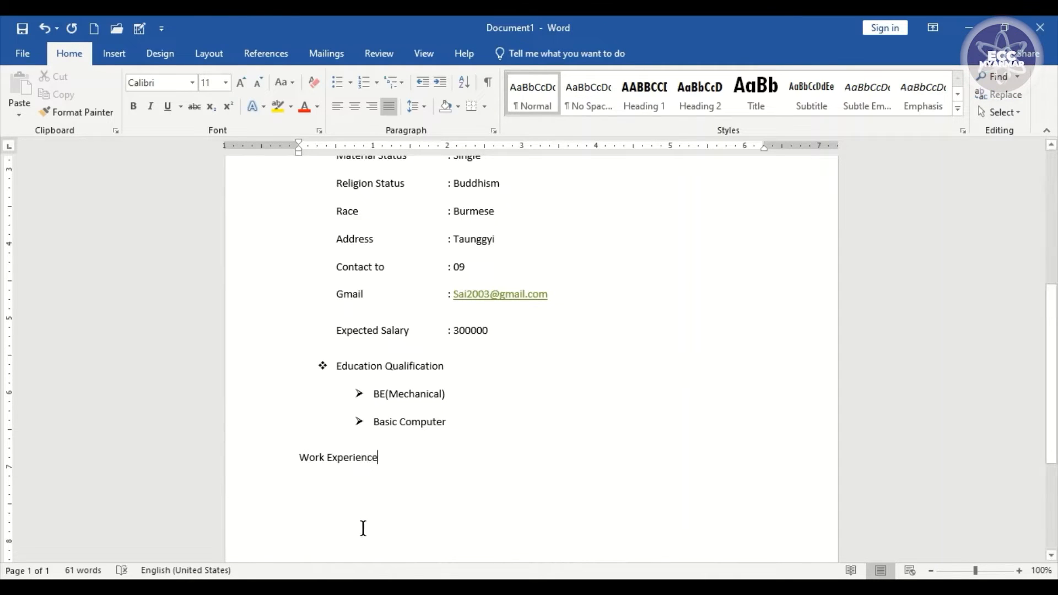
left_click_drag(378, 459, 270, 460)
left_click(350, 82)
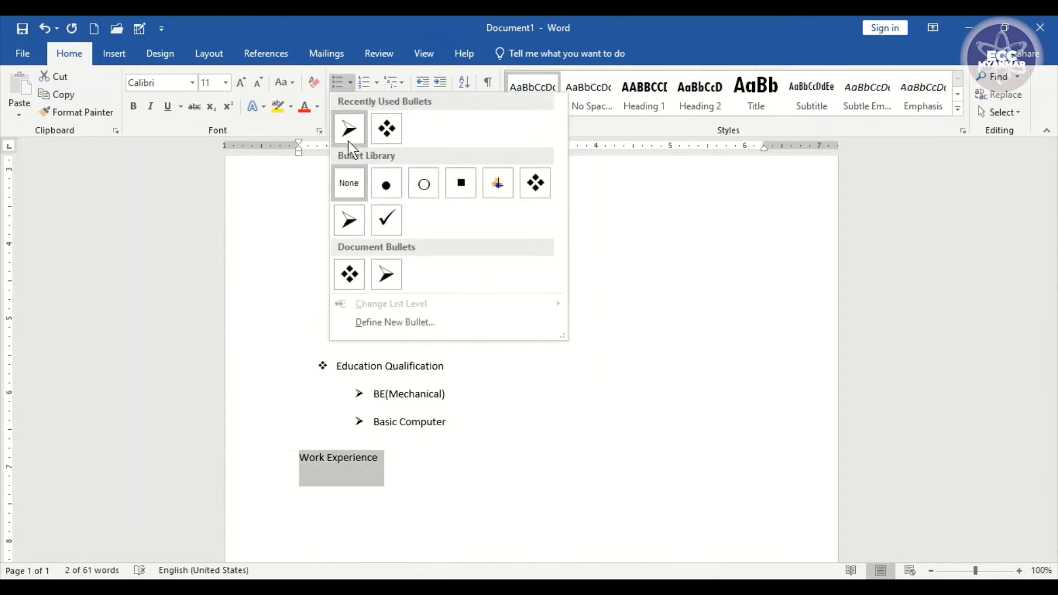
left_click(528, 187)
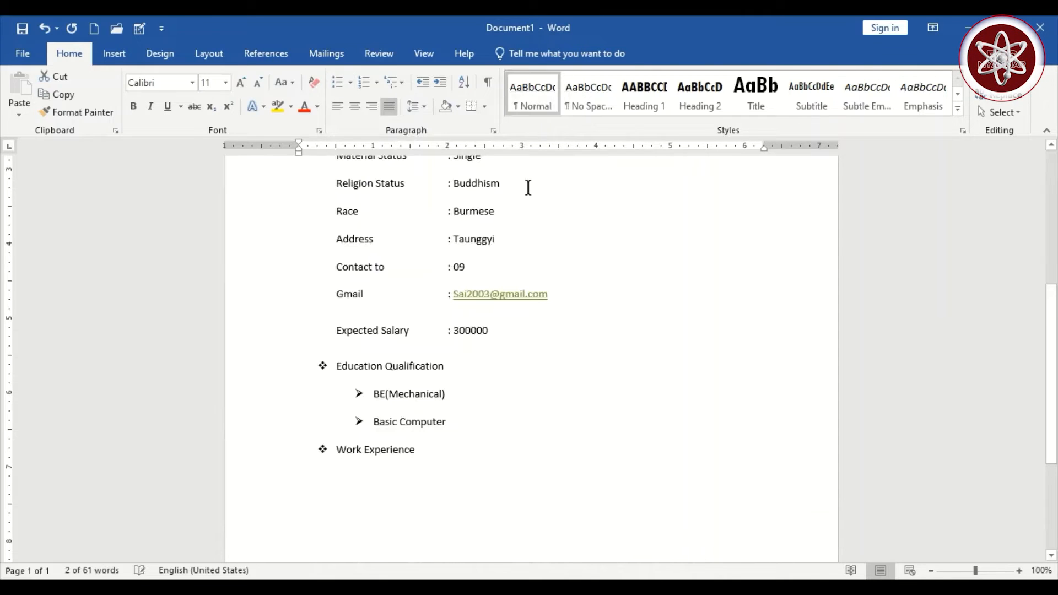
left_click(430, 449)
key("Return")
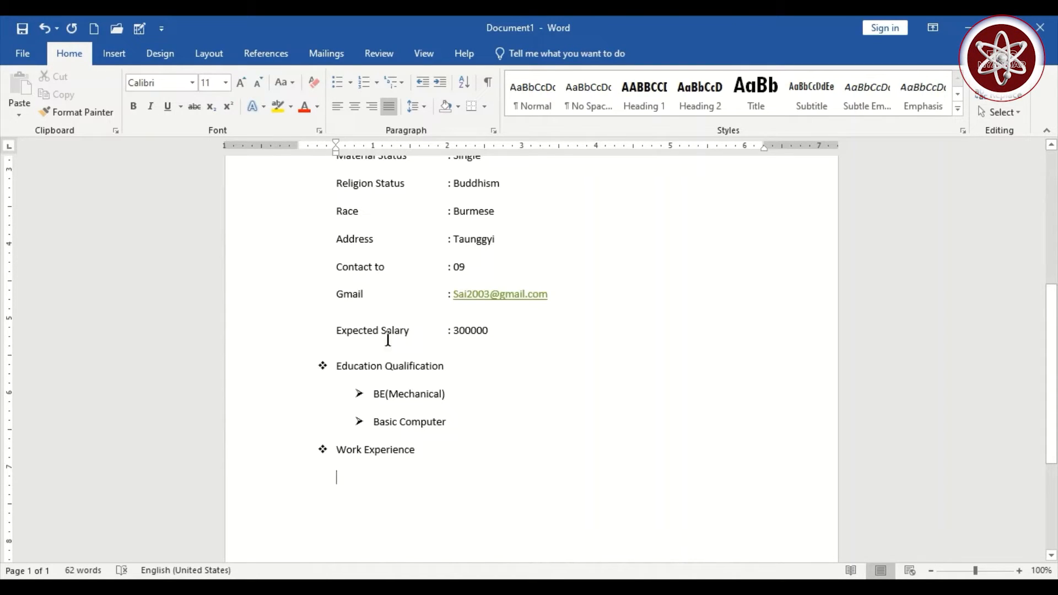
type("Car ")
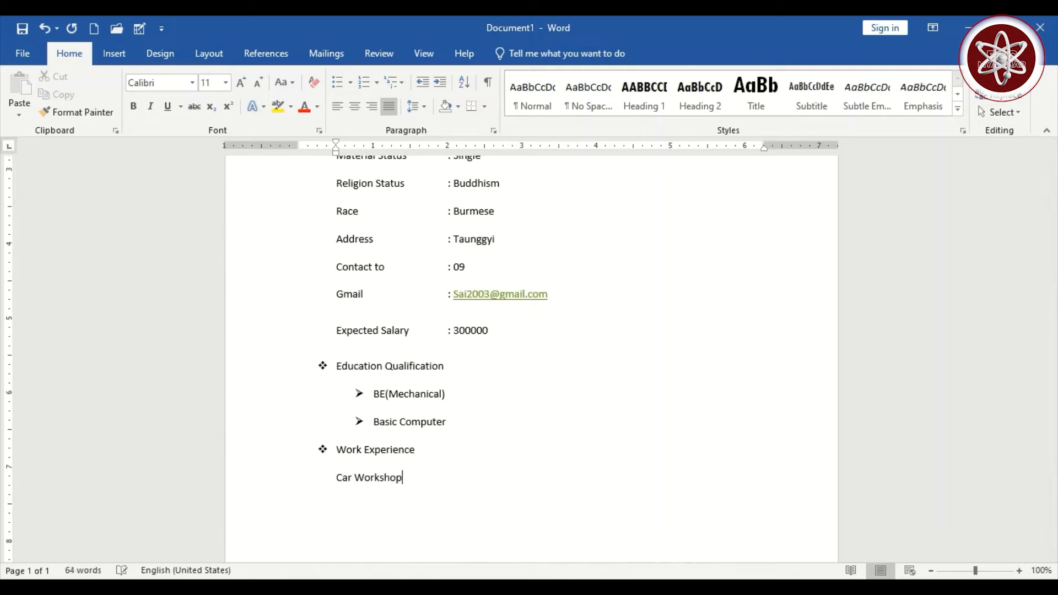
type("Workshop")
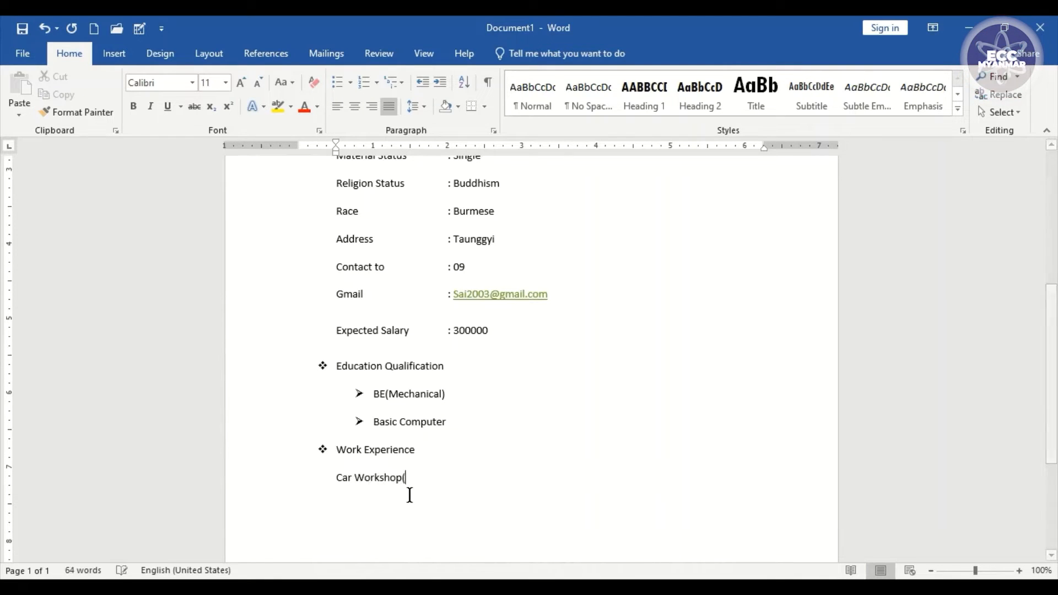
type("(2 year")
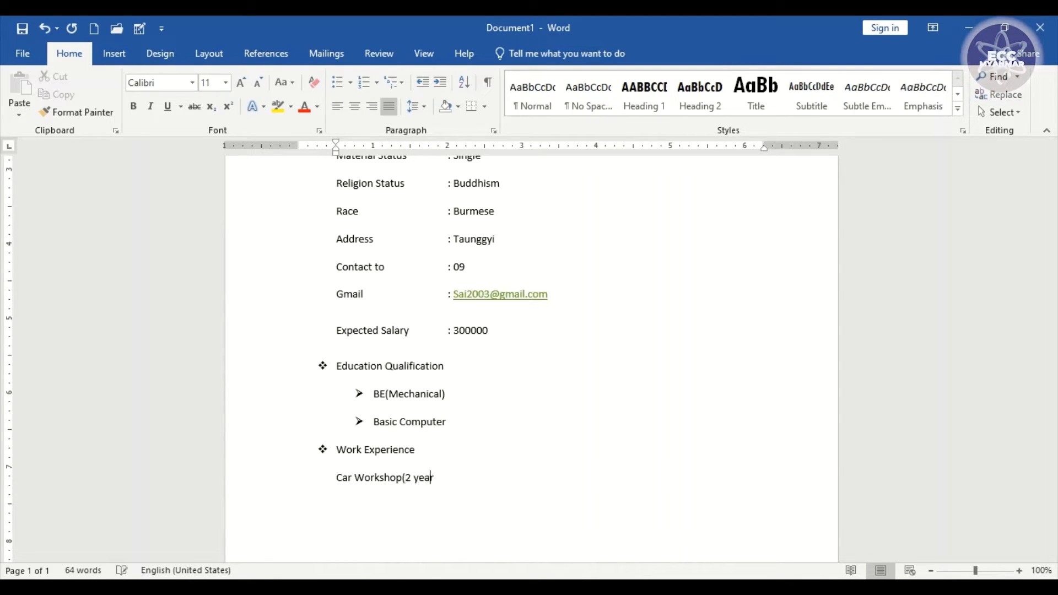
type("s)")
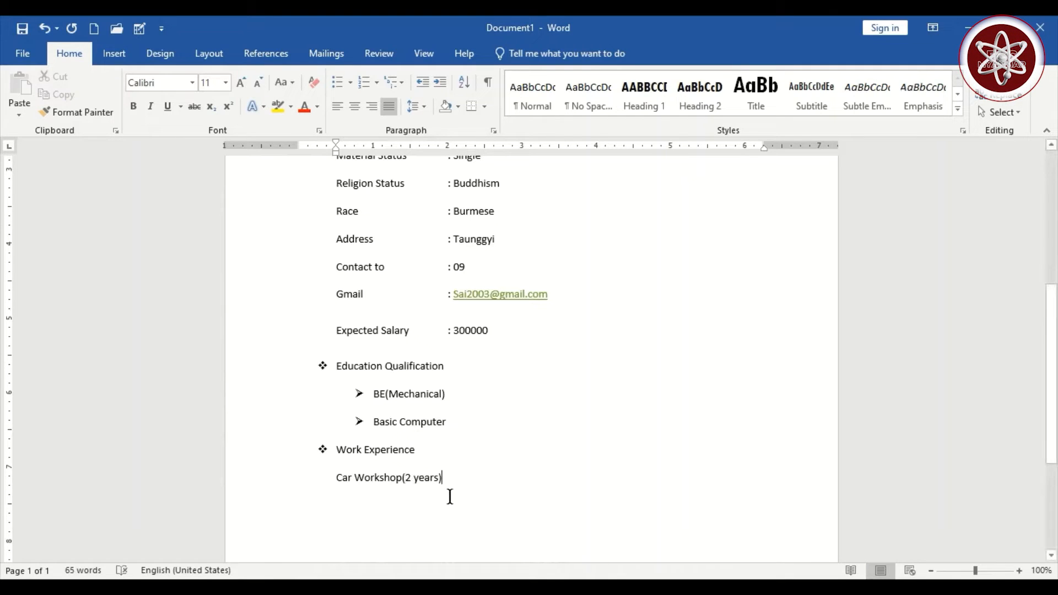
left_click(320, 482)
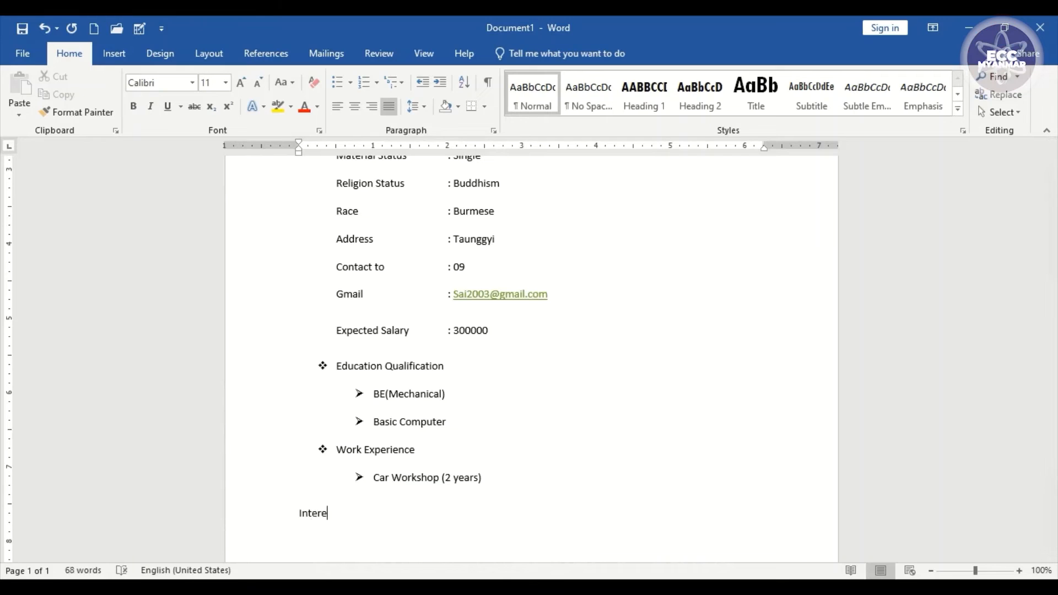
- Give 'Interested and Skill' a diamond bullet and type an unbulleted line about learning and teamwork beneath
type("sted and Skill")
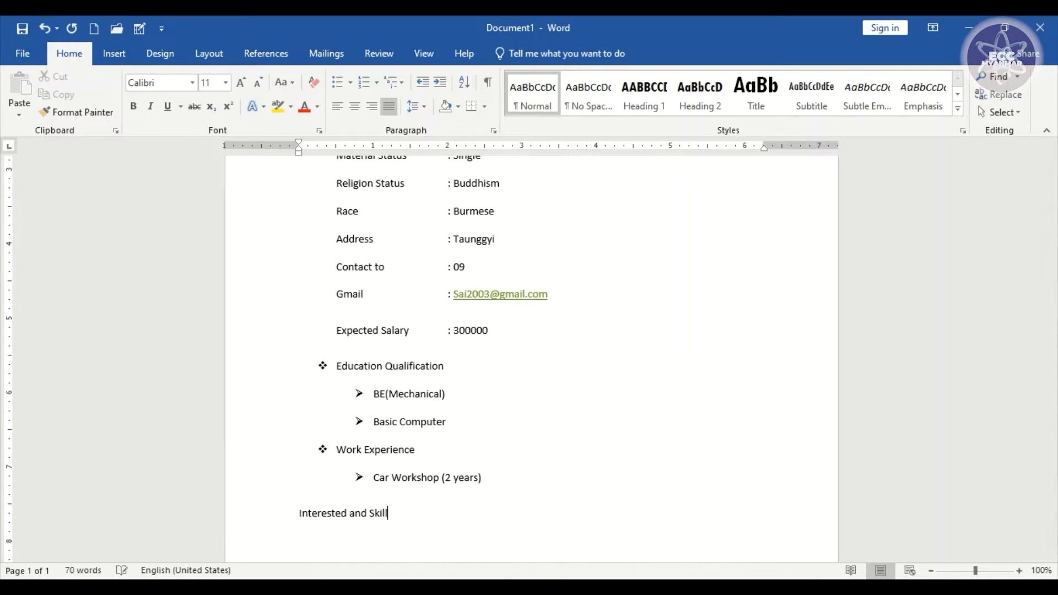
key("Return")
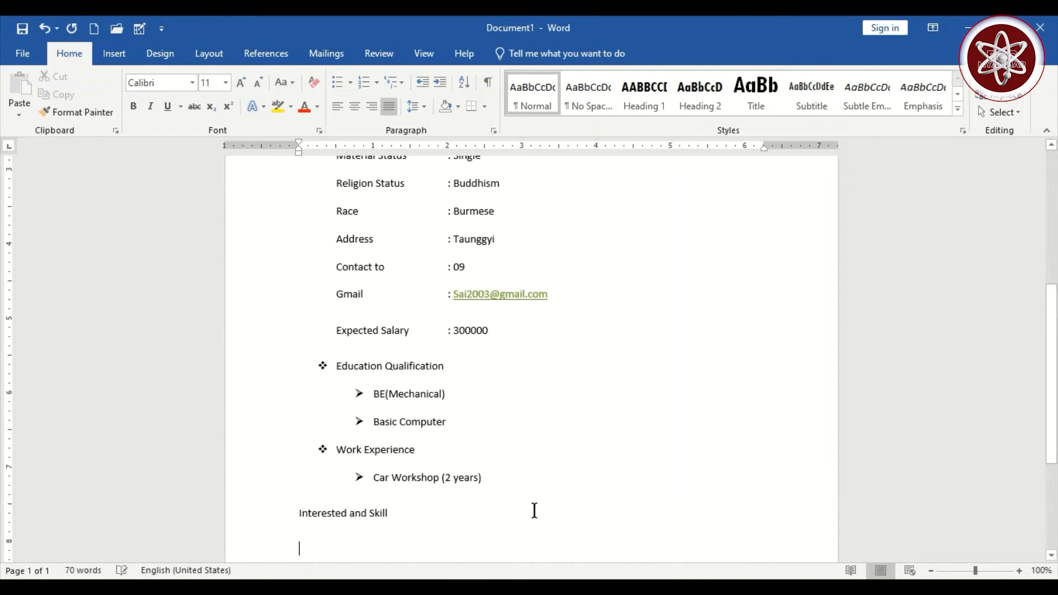
left_click_drag(406, 508, 253, 489)
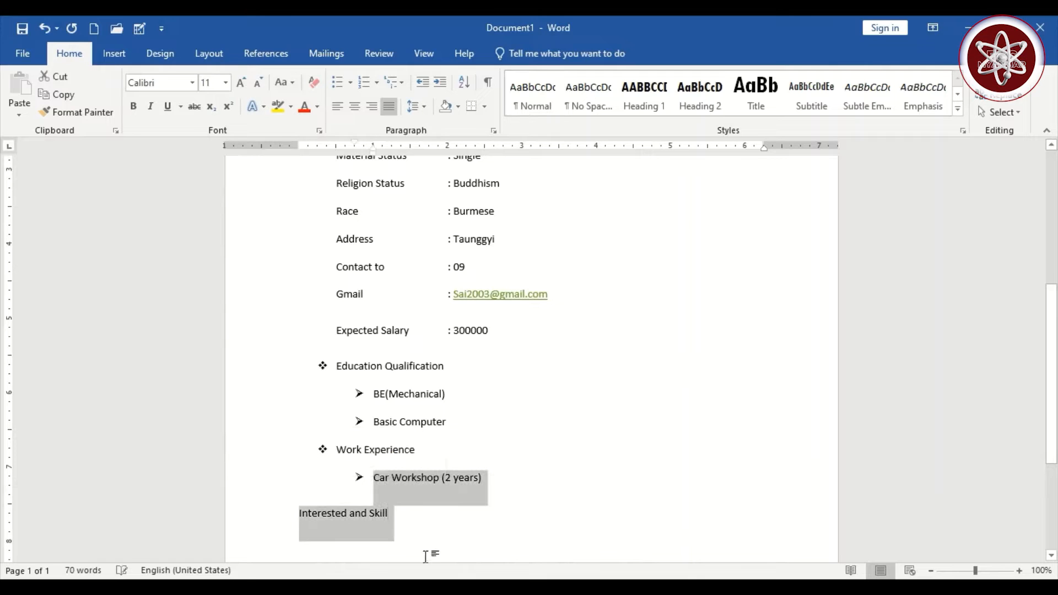
left_click(403, 513)
left_click_drag(403, 512, 309, 489)
left_click(402, 513)
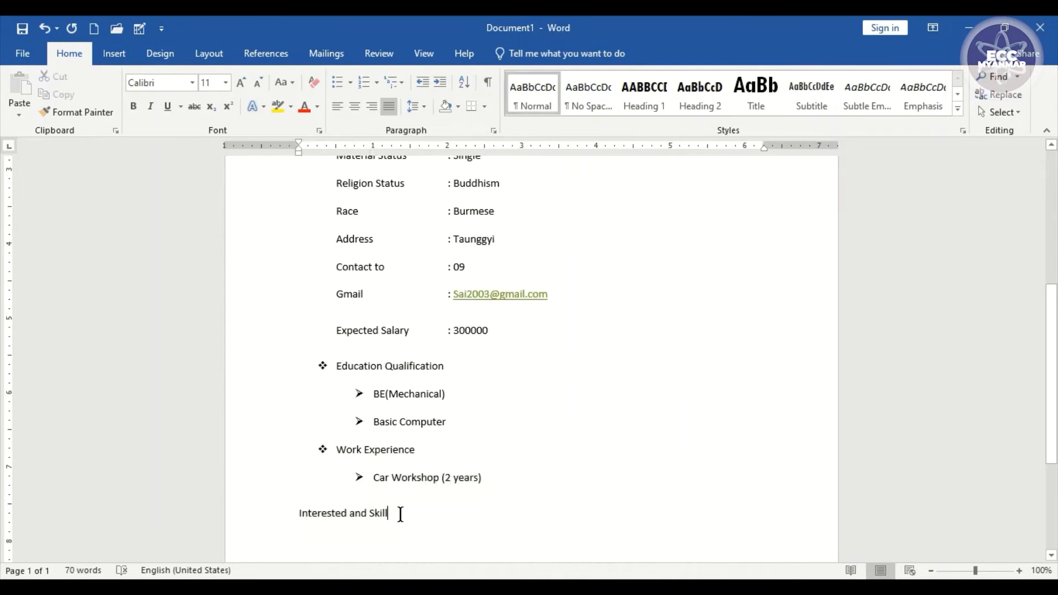
left_click_drag(399, 513, 316, 517)
left_click_drag(316, 517, 300, 516)
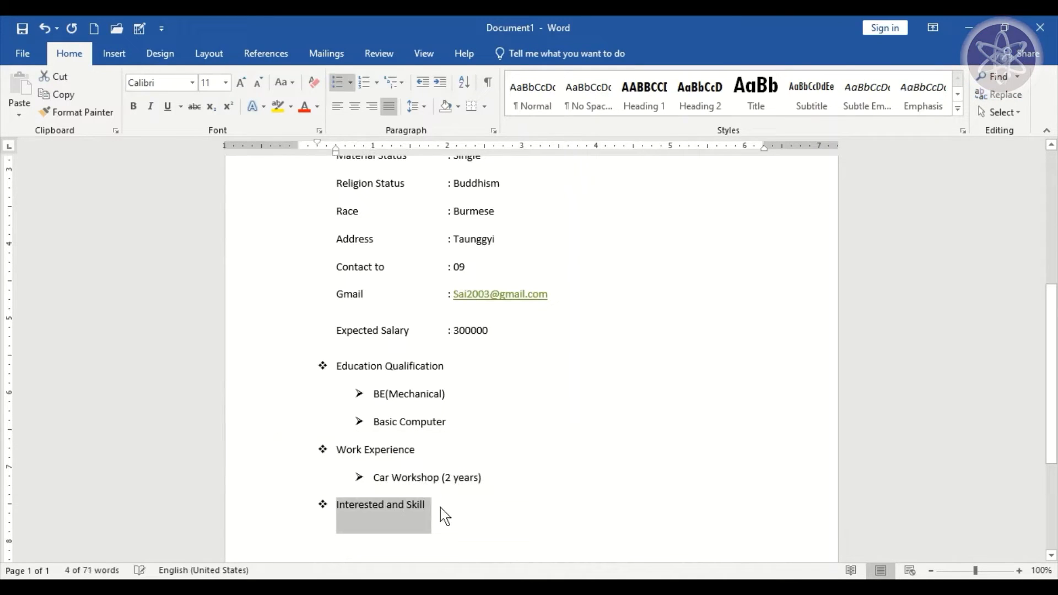
left_click(442, 507)
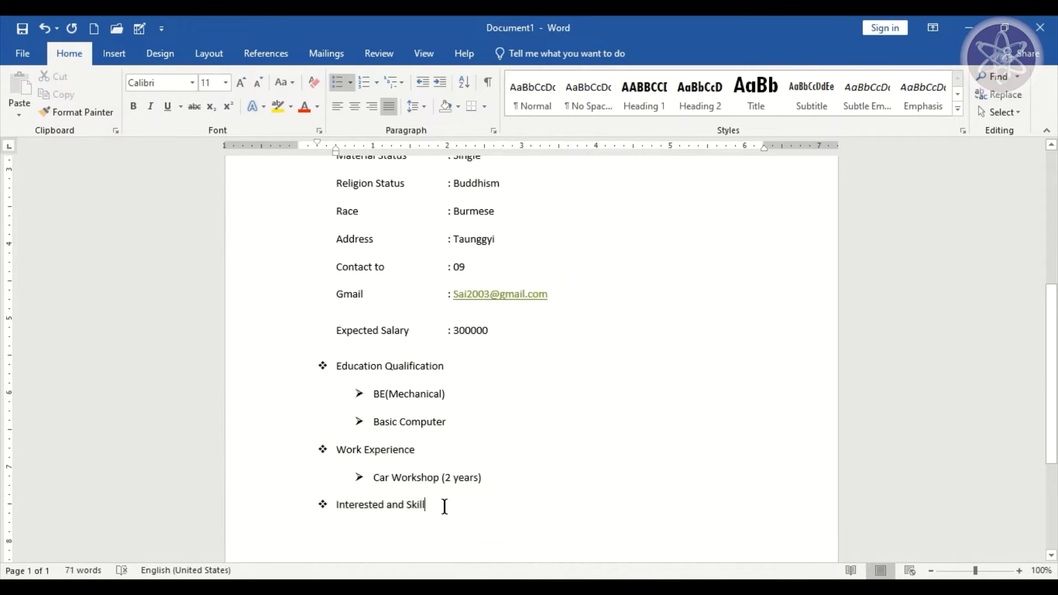
key("Return")
key("BackSpace")
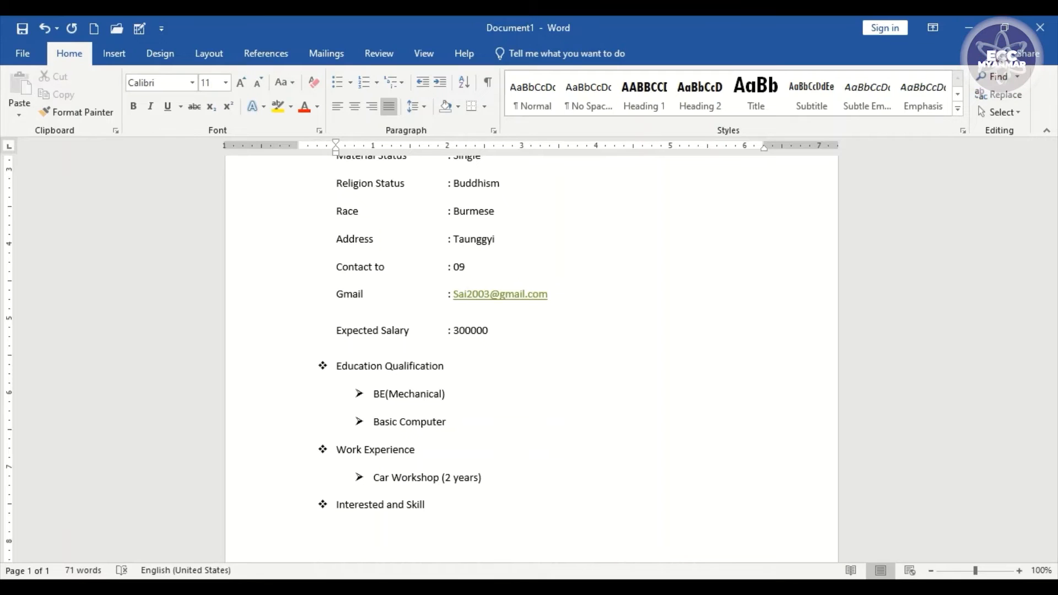
type("k")
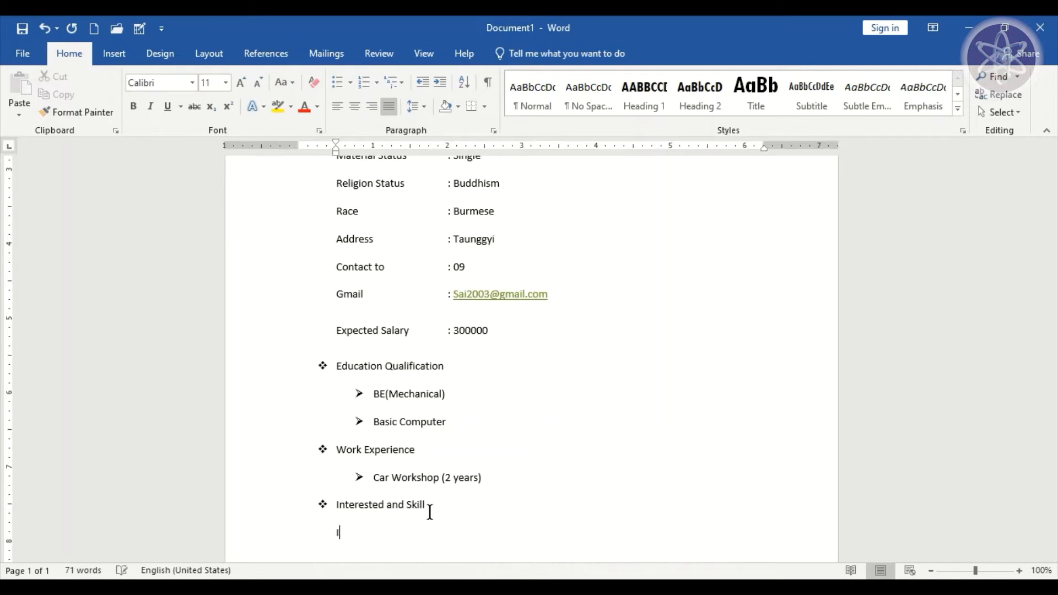
type("Interested in learning new addable")
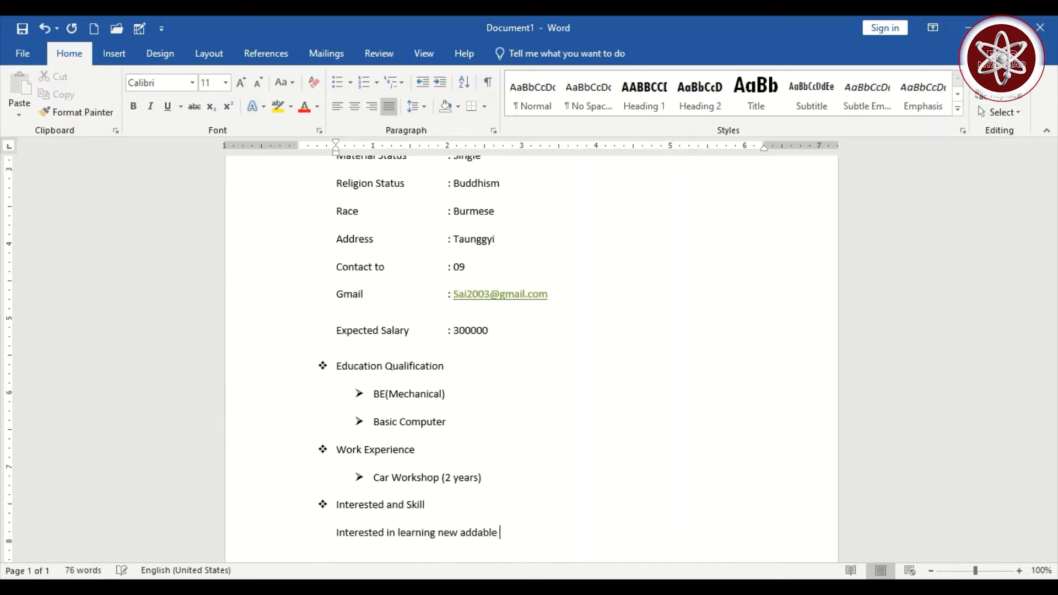
type(" to work a")
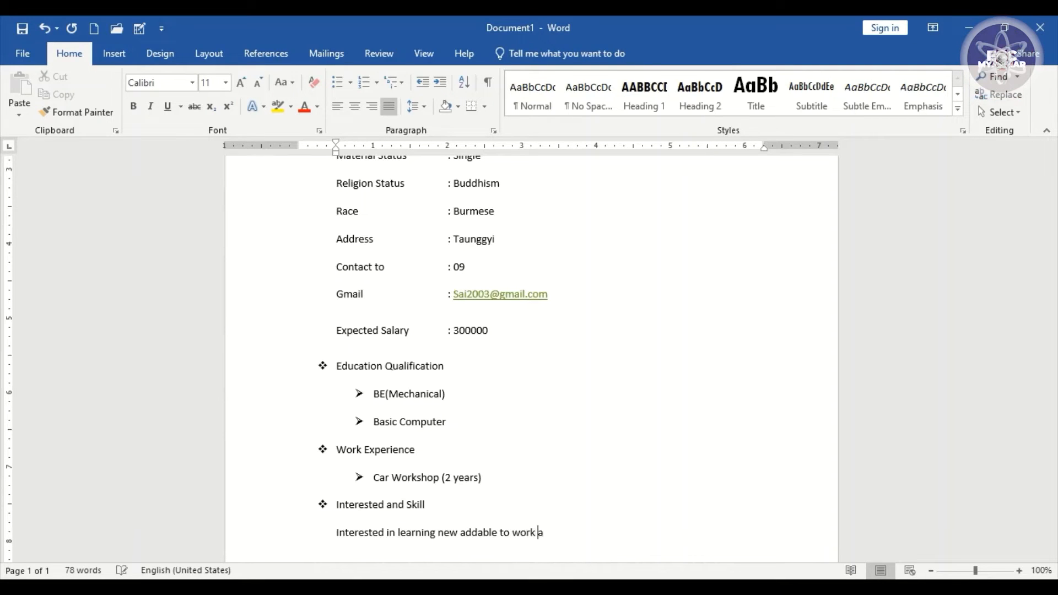
type("s a team")
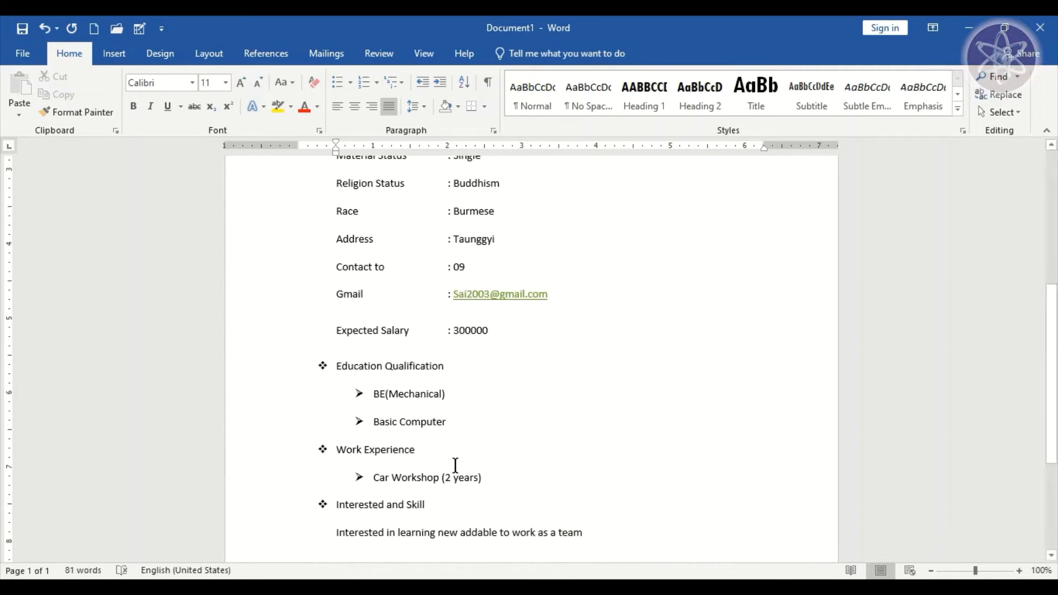
- Check-mark bullet the teamwork line and add 'Good personality and really energetic' as the second item
left_click_drag(599, 535, 337, 533)
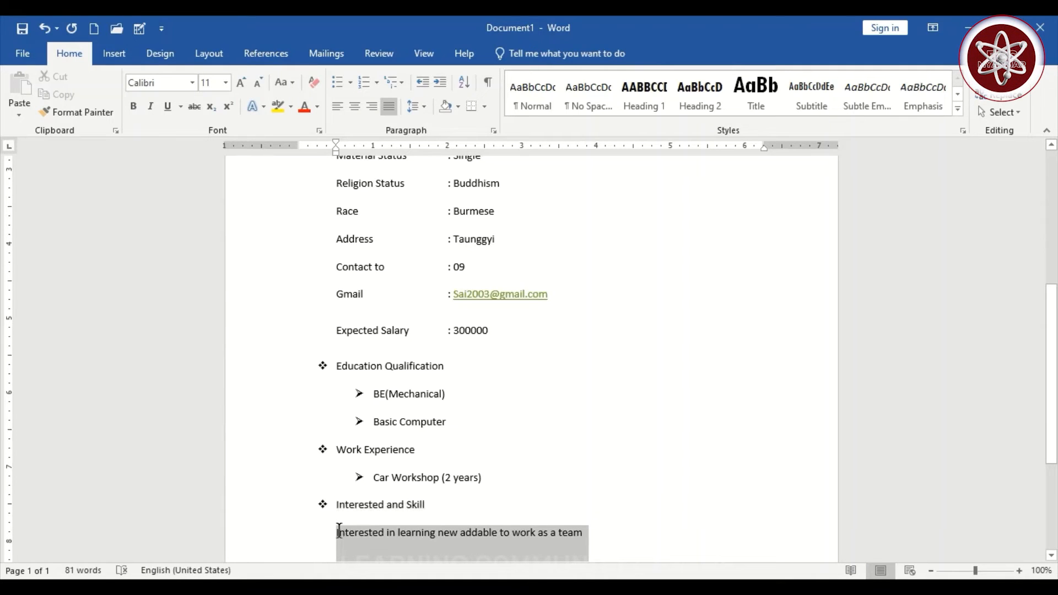
left_click(350, 82)
left_click(349, 210)
left_click(638, 547)
key("Return")
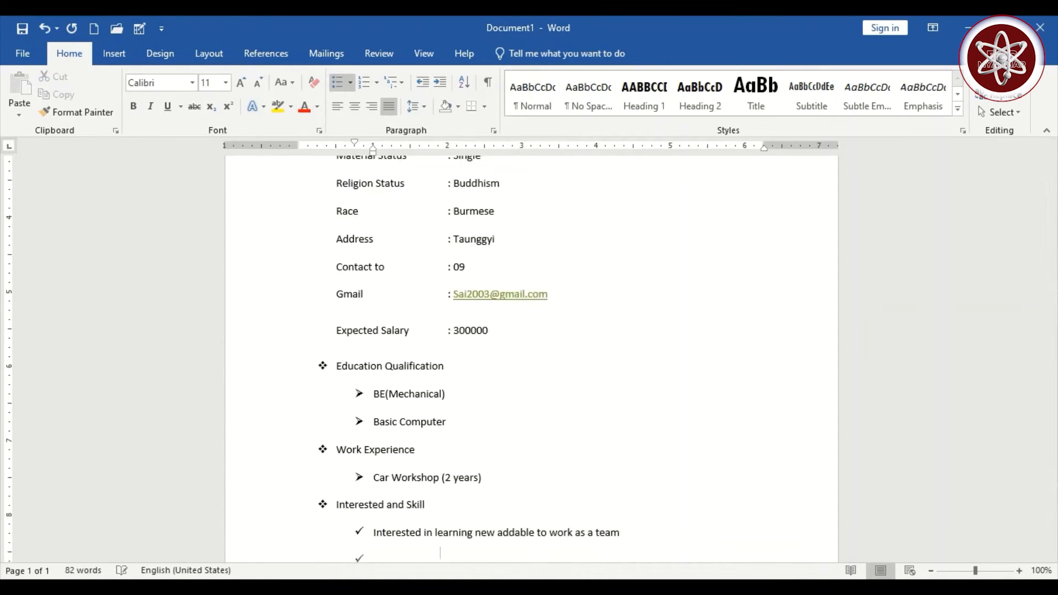
type("Good ")
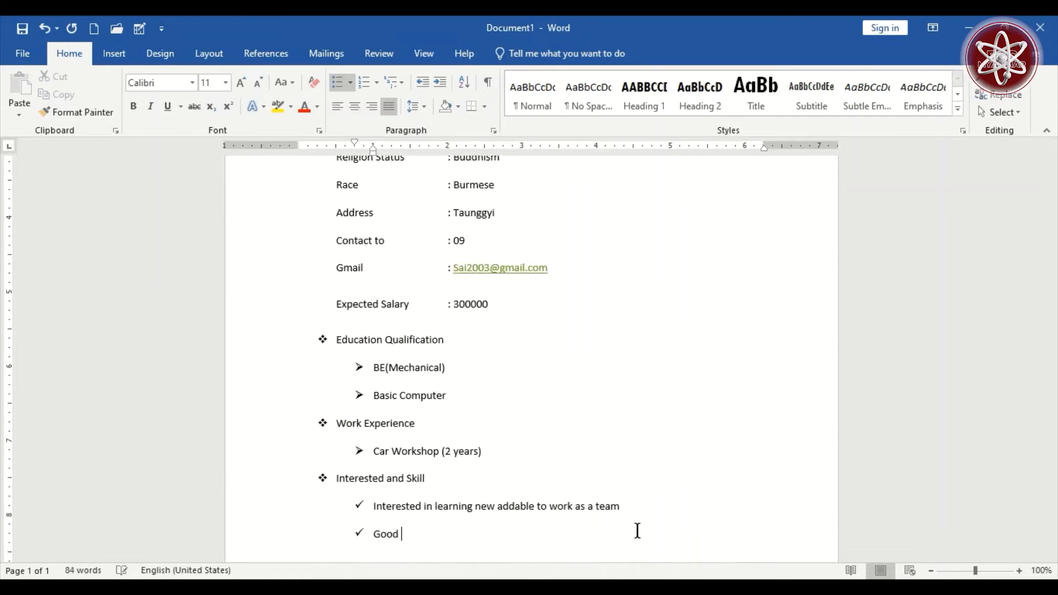
type("personality and really energetic")
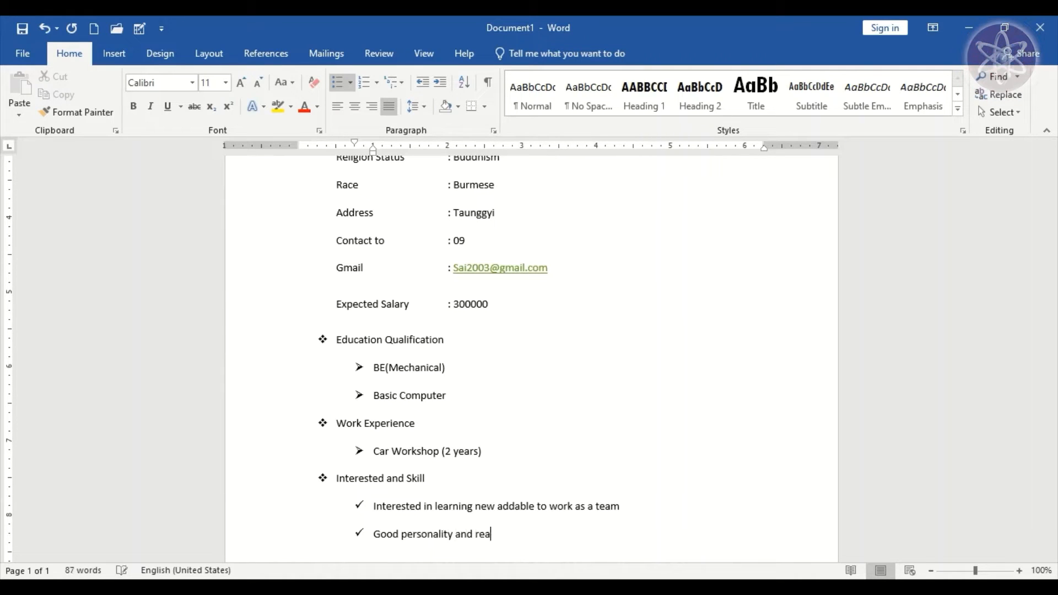
scroll(291, 440, "down", 1)
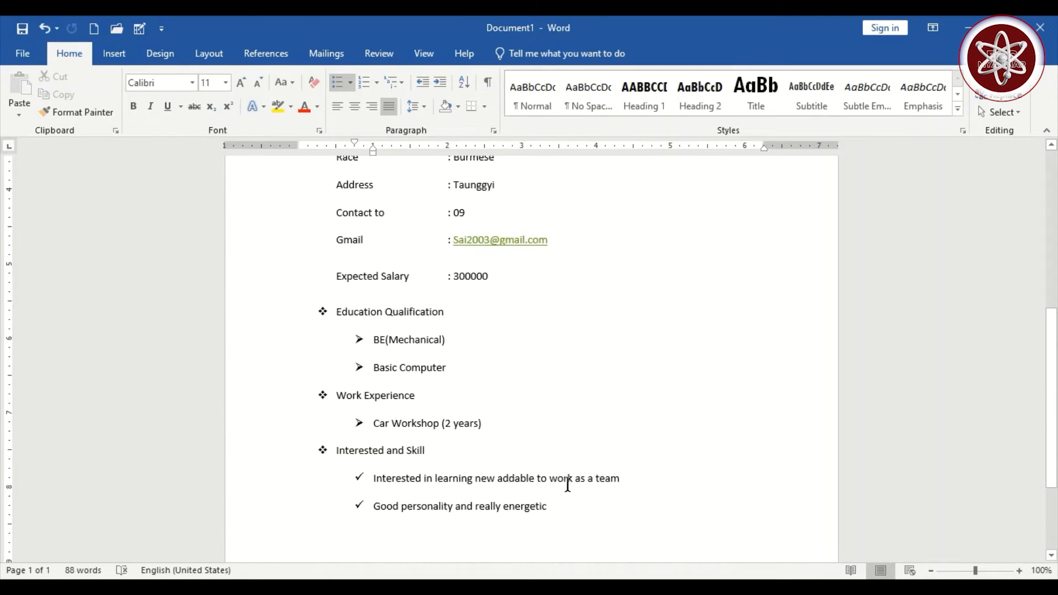
scroll(567, 485, "down", 3)
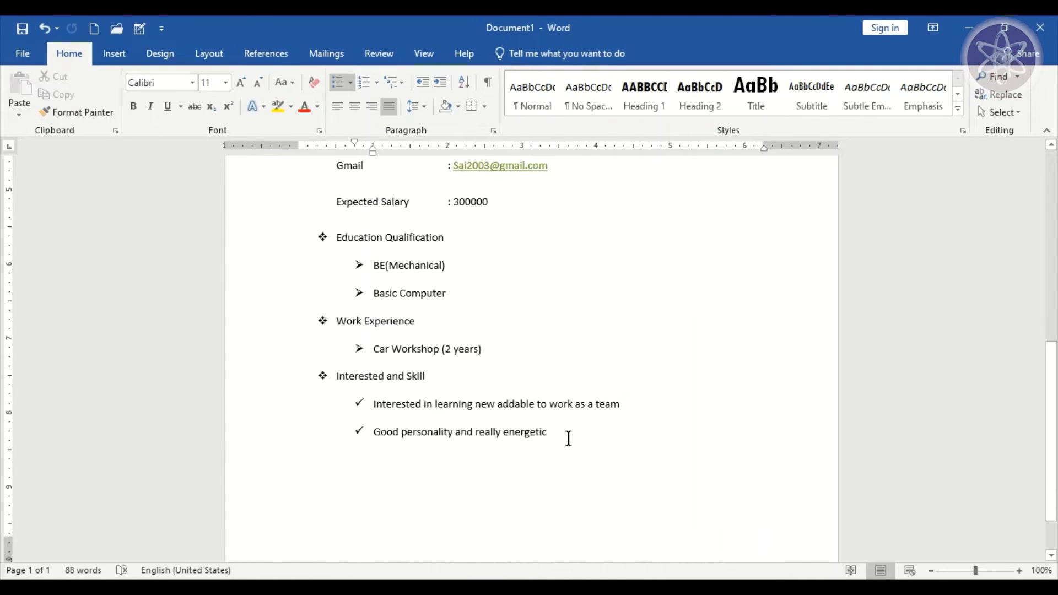
- Insert a simple text box from the Text Box gallery
left_click(118, 55)
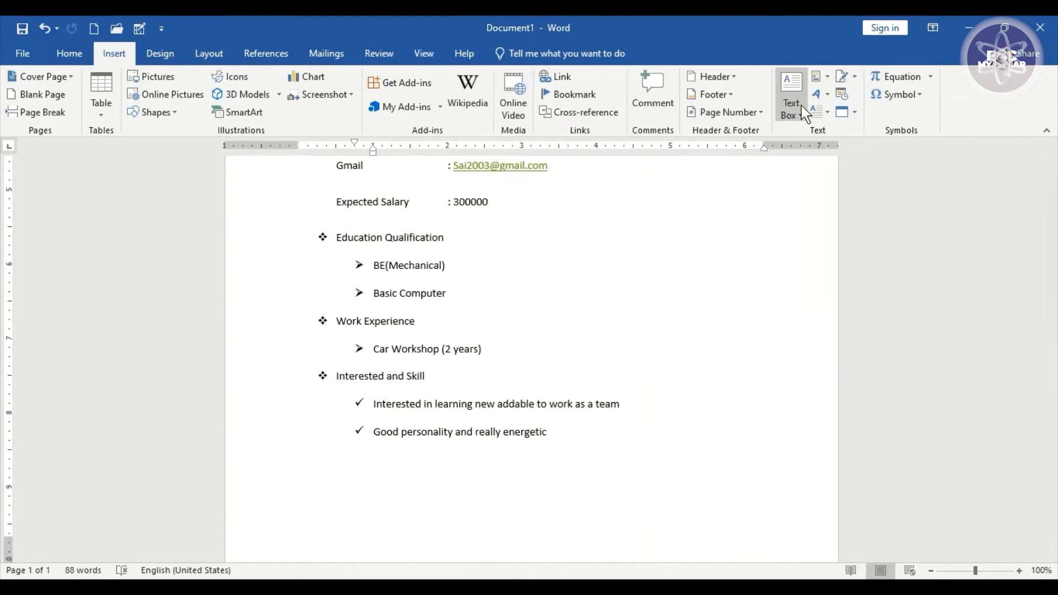
left_click(801, 105)
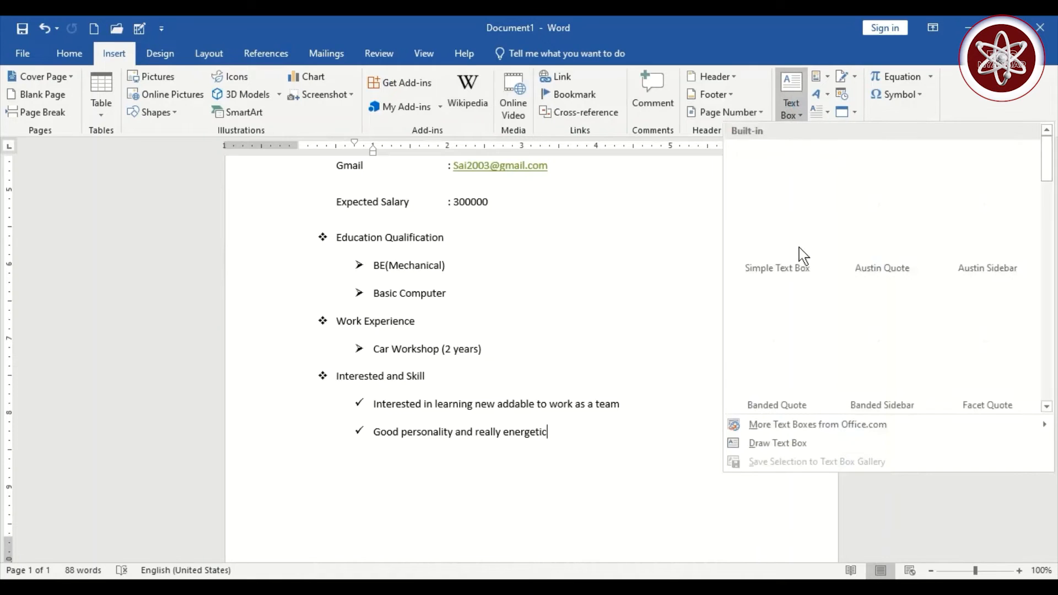
left_click(788, 216)
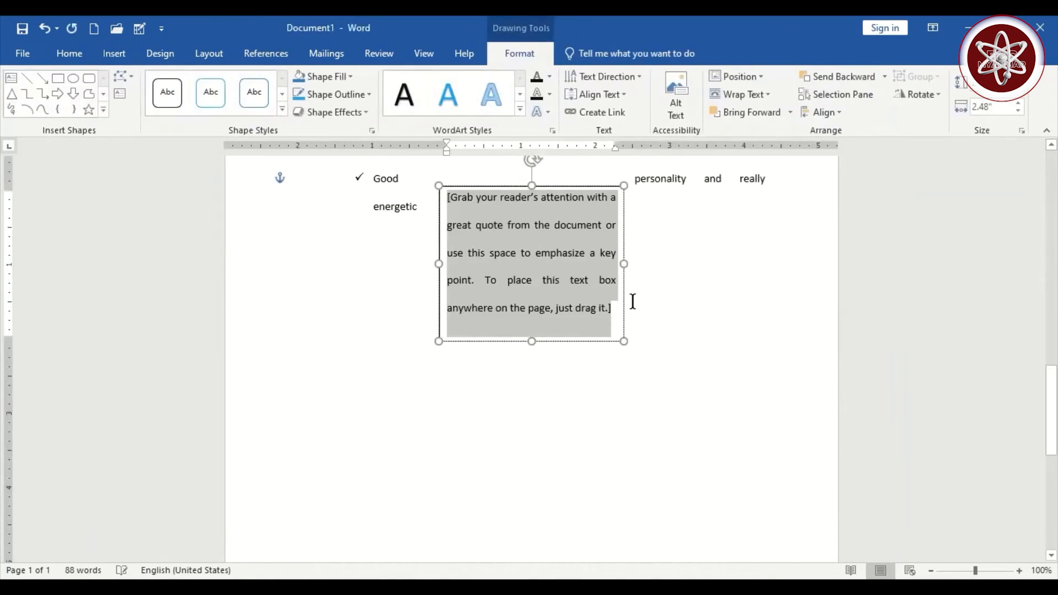
scroll(589, 284, "up", 3)
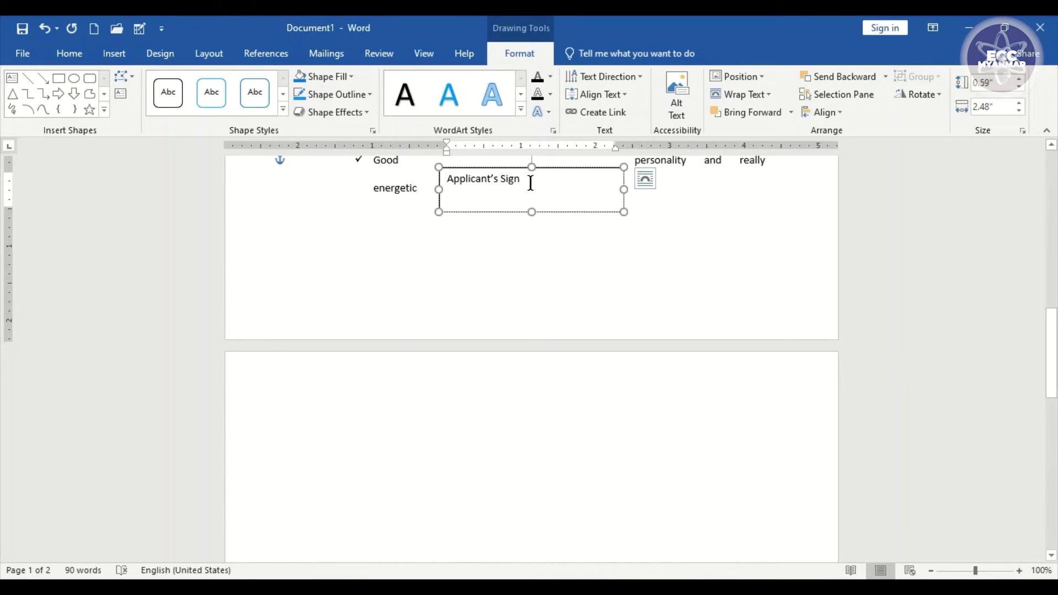
- Centre Applicant's Sign in the box, add a dotted signature line above it, and move the box right
left_click_drag(529, 183, 445, 179)
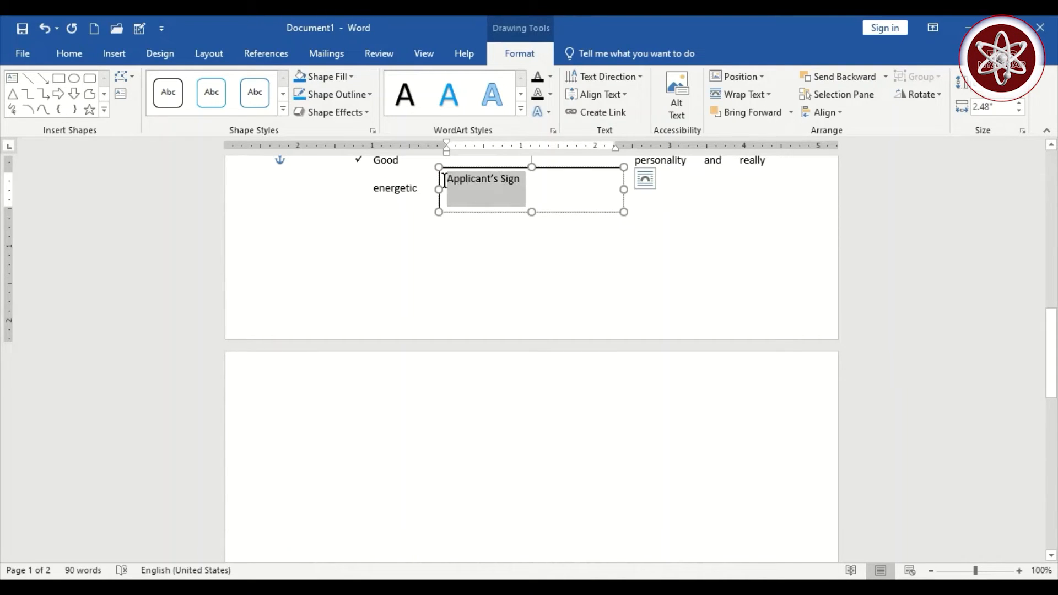
left_click(73, 59)
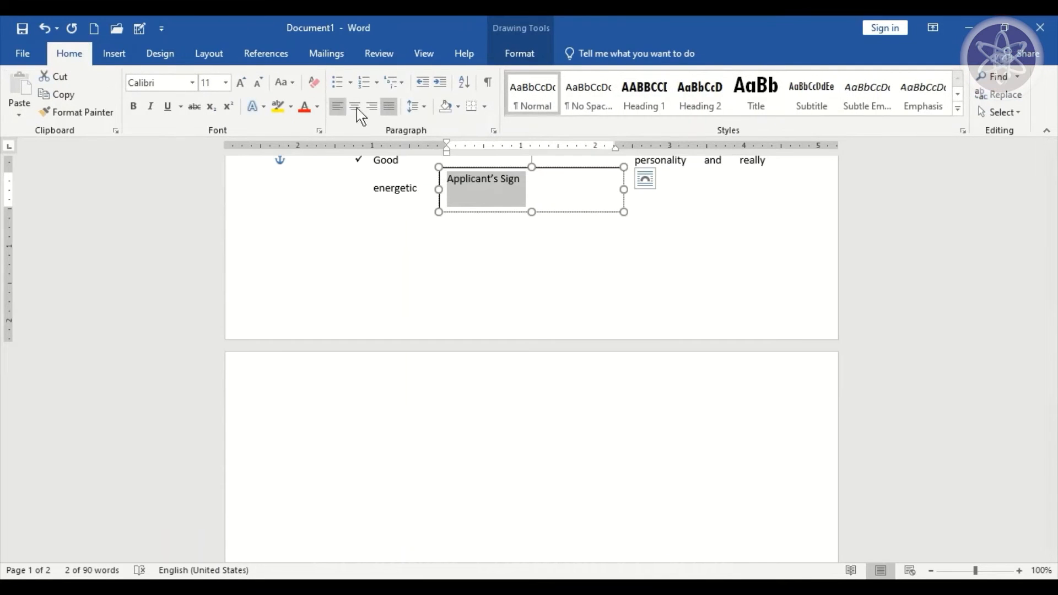
left_click(356, 107)
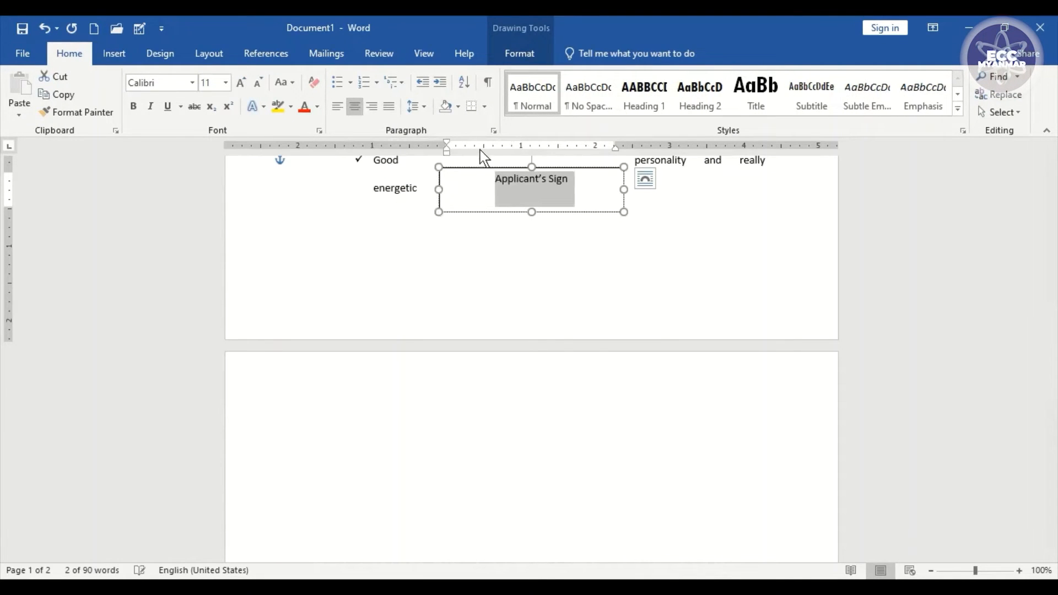
left_click(493, 175)
key("Return")
key("Return")
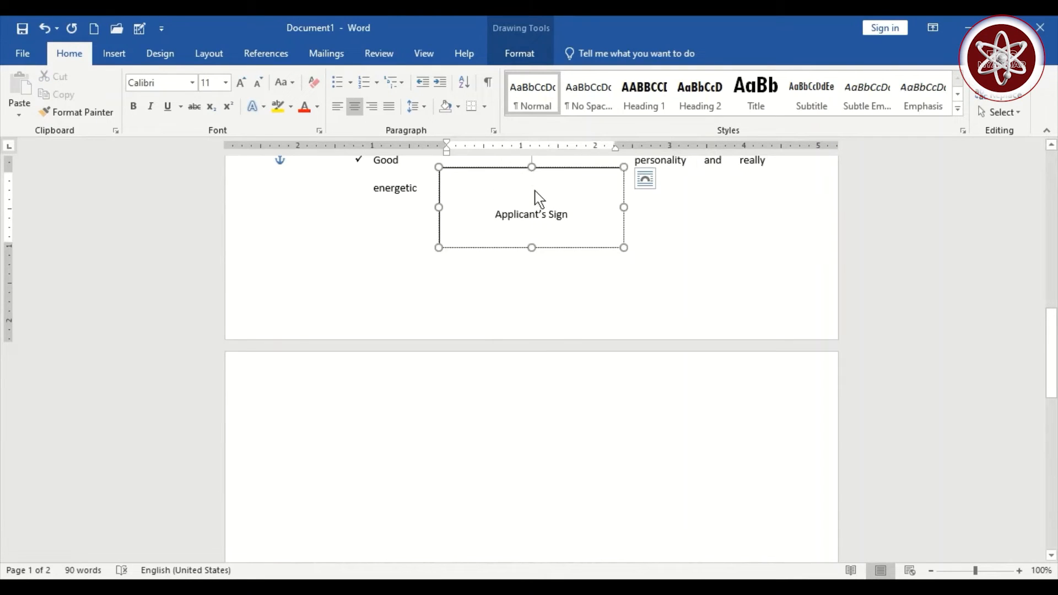
type("//")
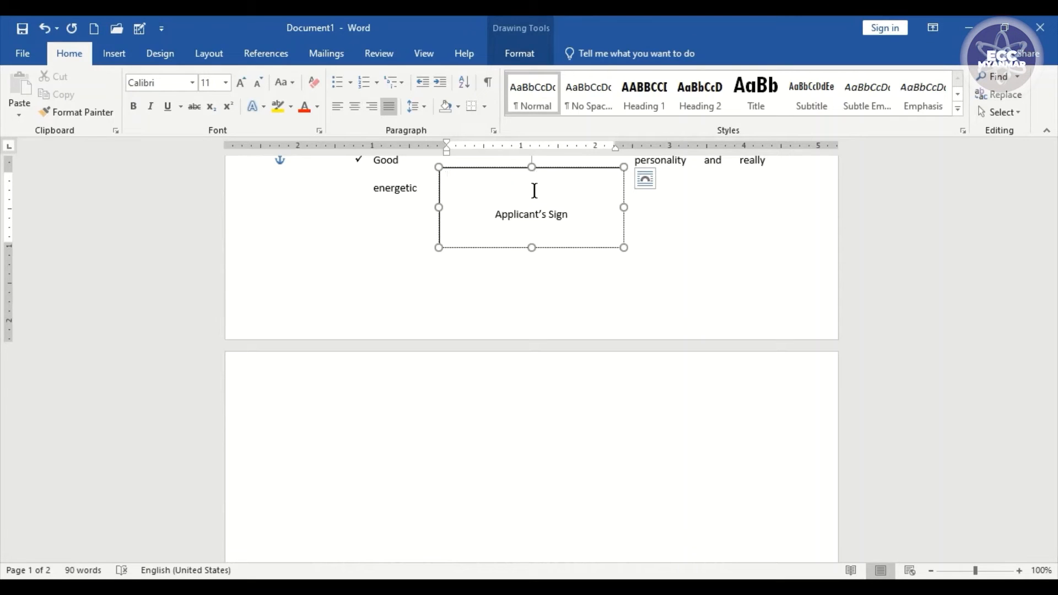
type(".")
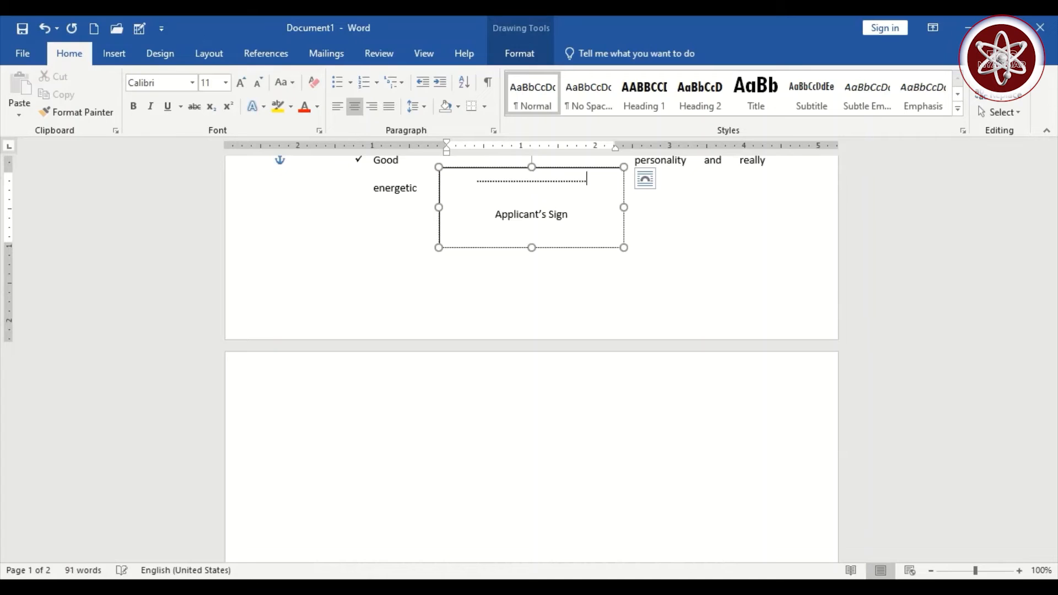
type("...")
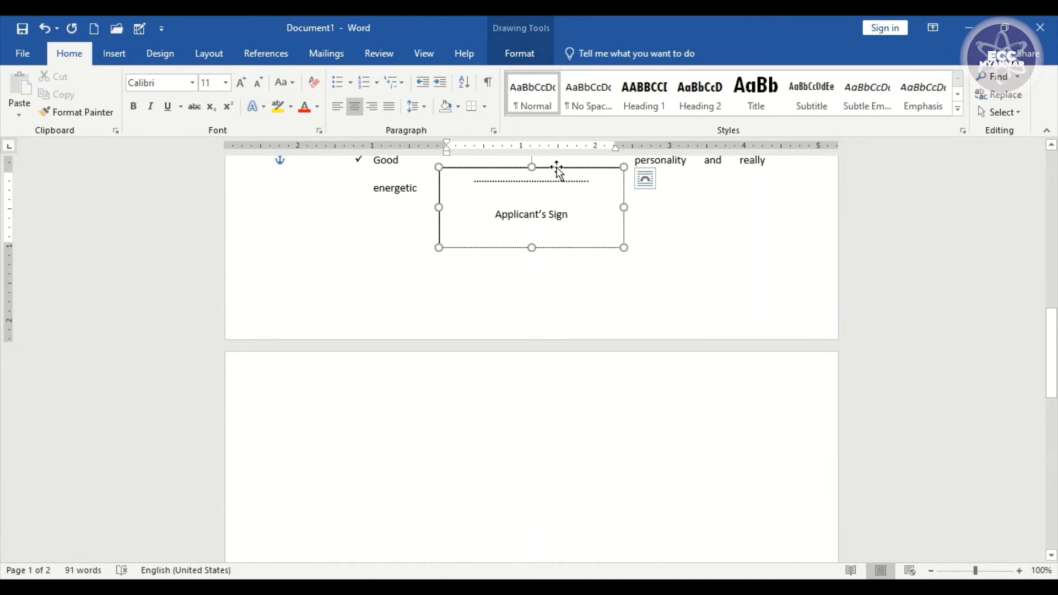
left_click_drag(557, 170, 723, 226)
scroll(718, 227, "up", 10)
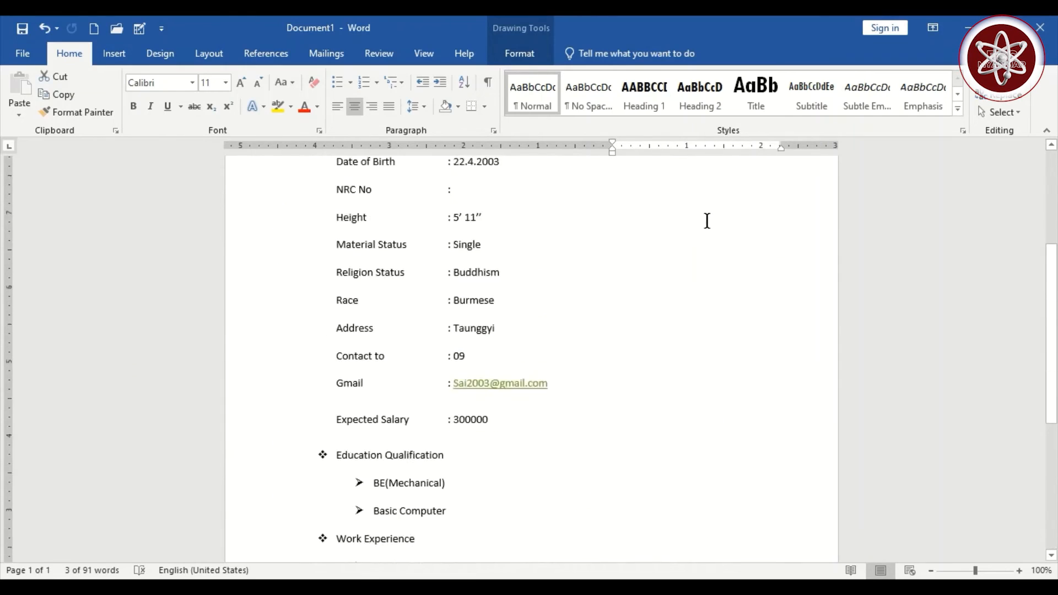
- Insert a rectangle shape near the top right of the CV page
scroll(707, 221, "up", 5)
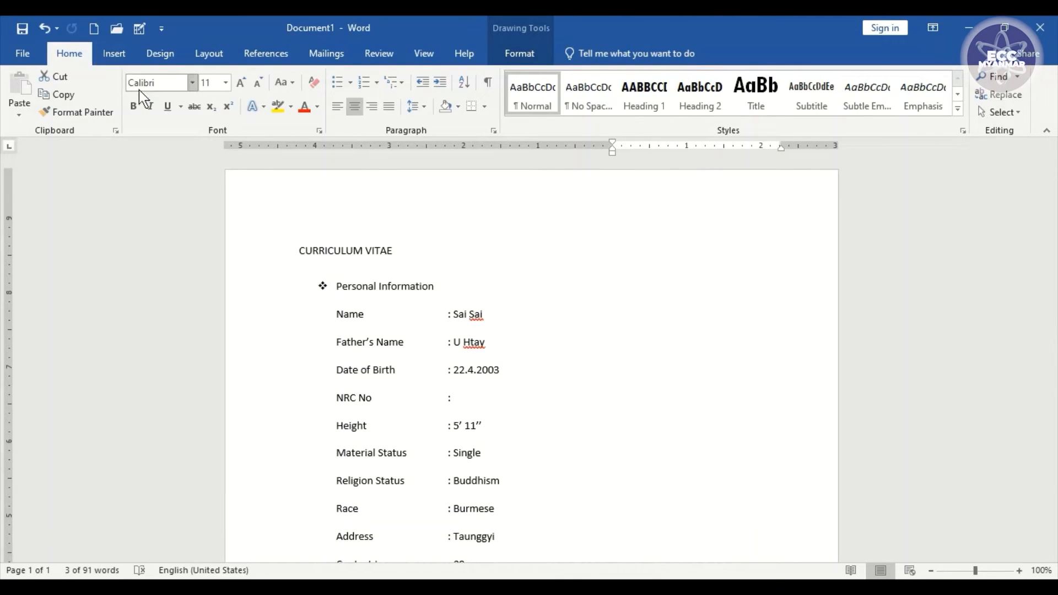
left_click(117, 55)
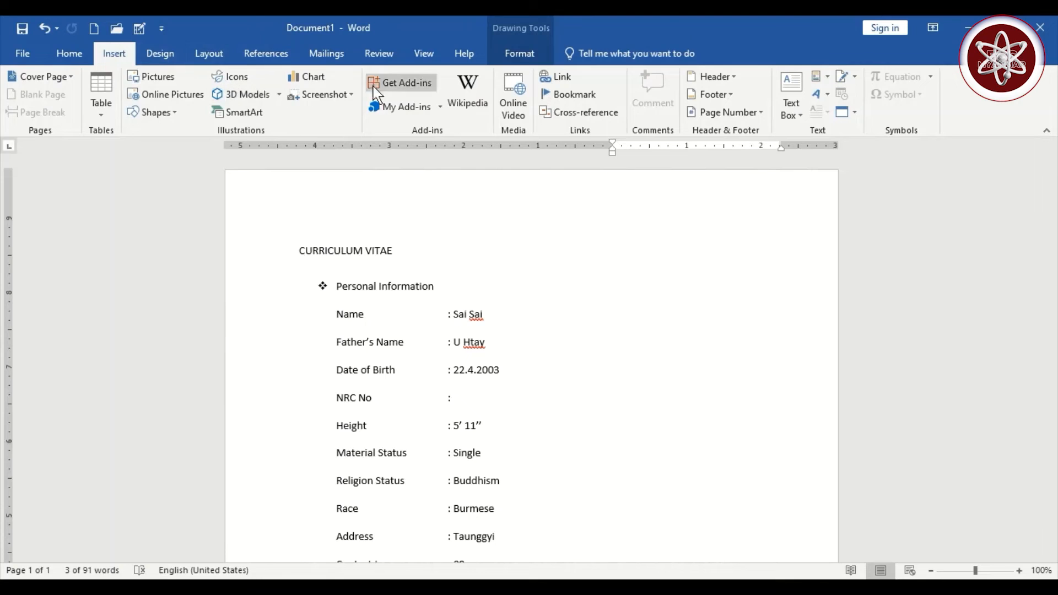
left_click(157, 113)
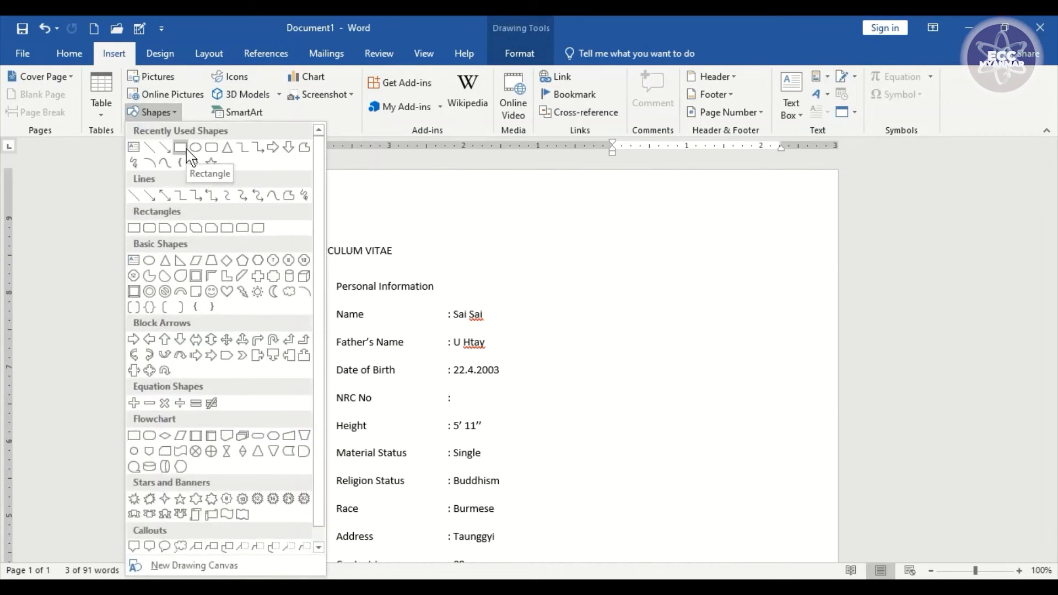
left_click(185, 149)
left_click(718, 246)
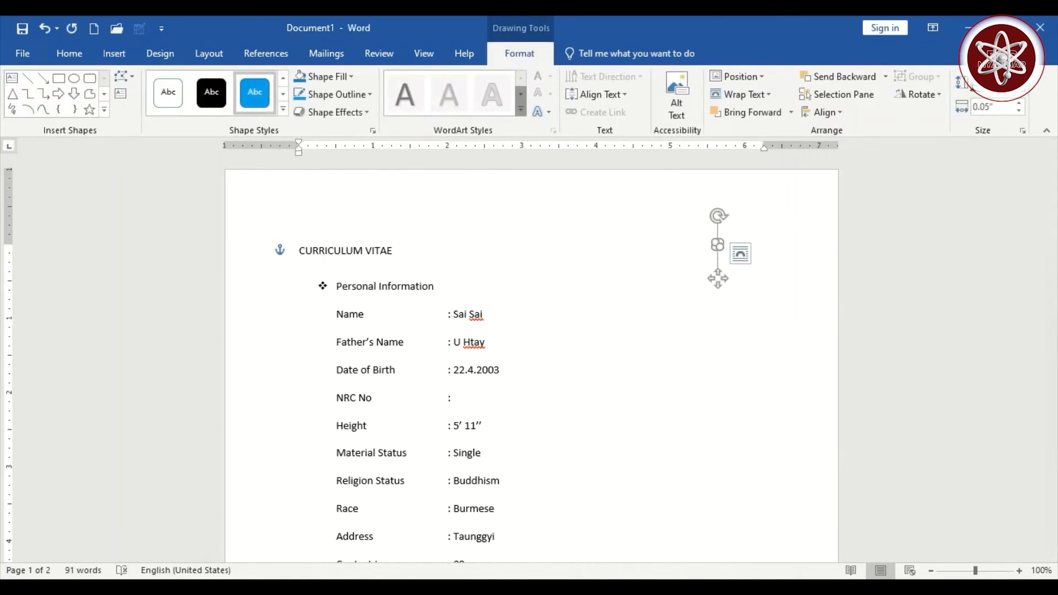
- Make the rectangle a 1.5" × 1.5" square and move it beside the personal details
left_click_drag(996, 83, 966, 85)
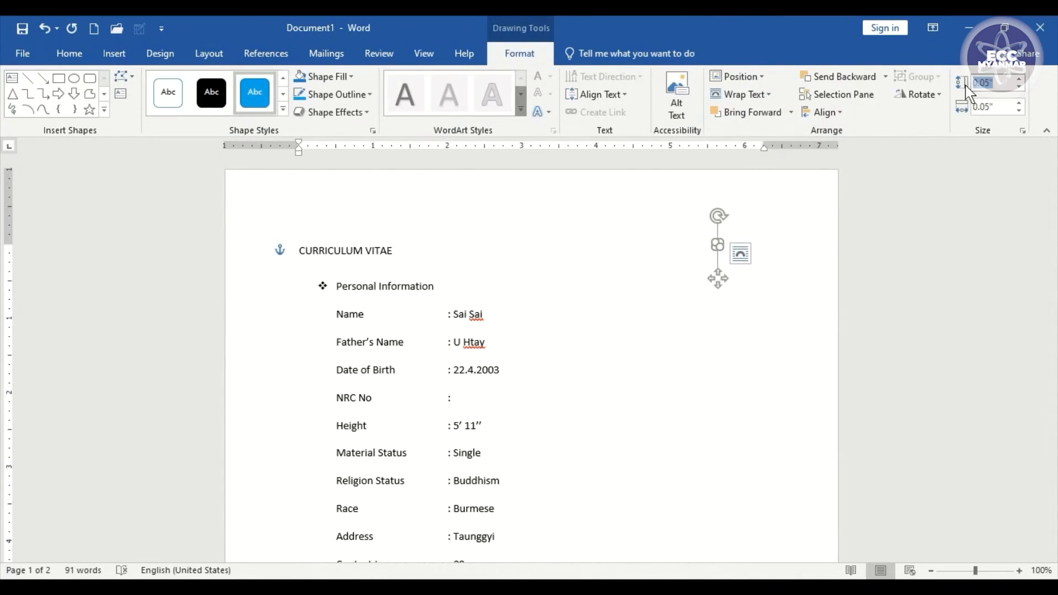
type("1.5")
left_click(981, 107)
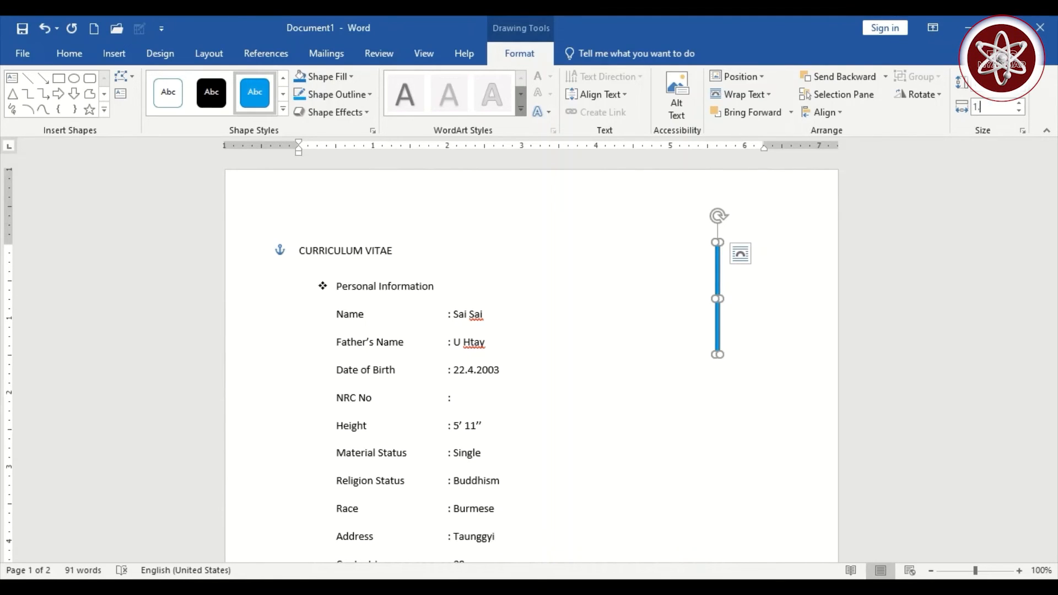
left_click(902, 227)
left_click_drag(777, 289, 733, 296)
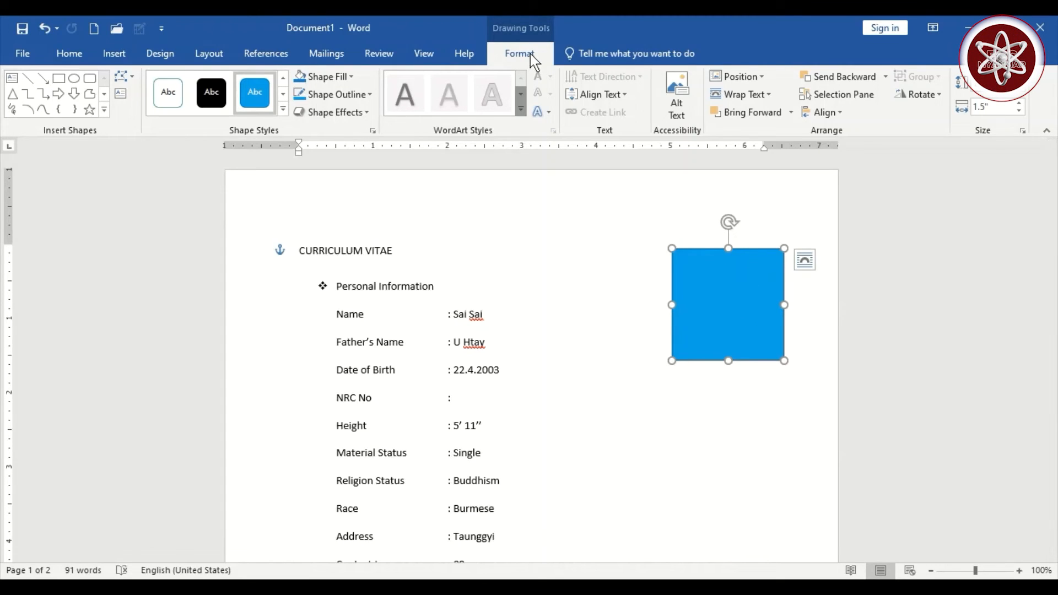
- Fill the square with the 'Man for CV' photo from Downloads and shift it slightly left
left_click(330, 77)
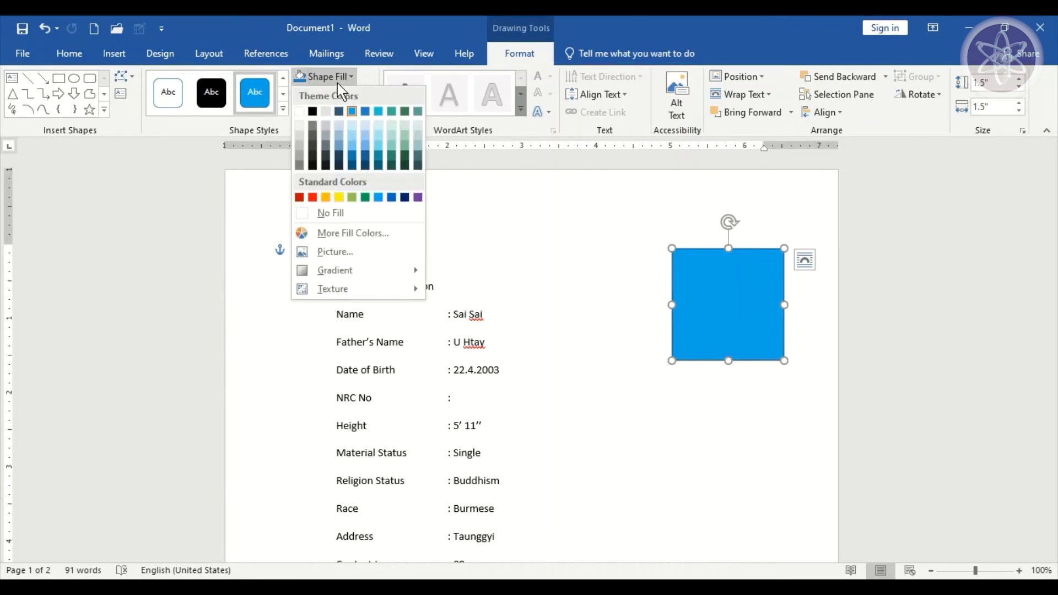
left_click(337, 252)
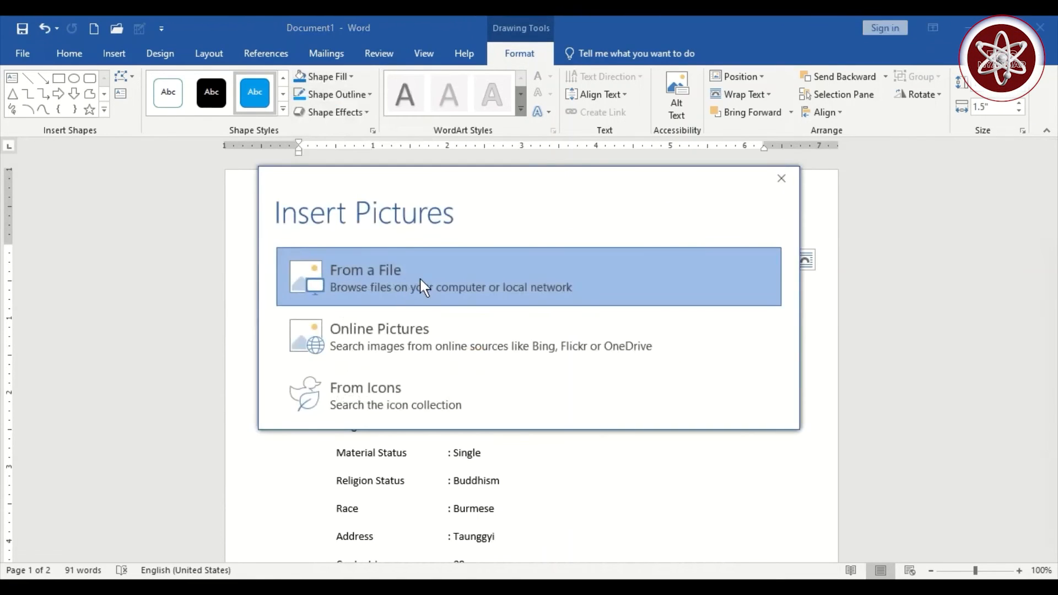
left_click(419, 278)
left_click(77, 126)
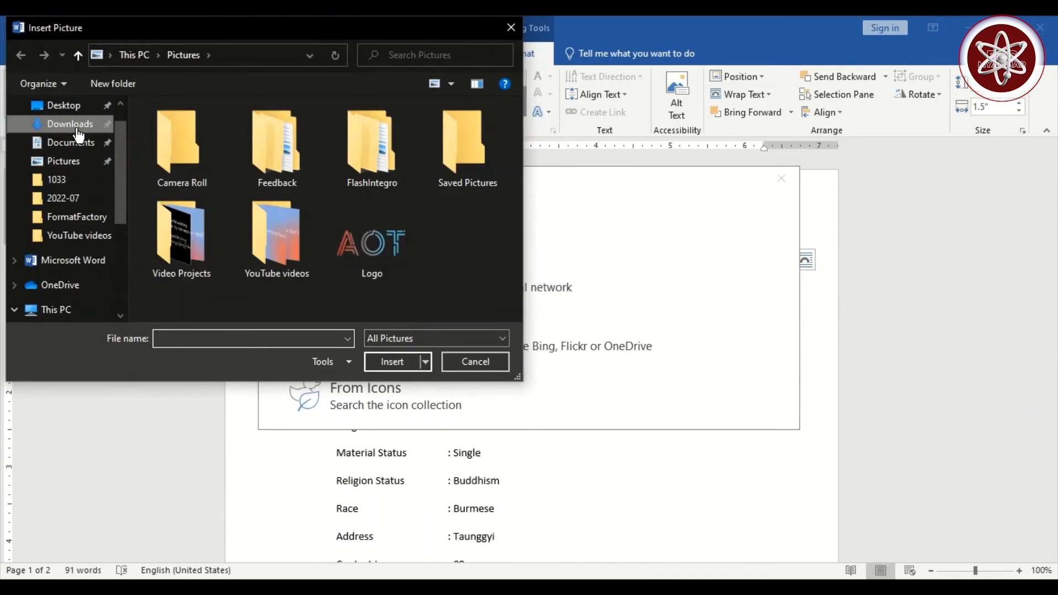
double_click(239, 150)
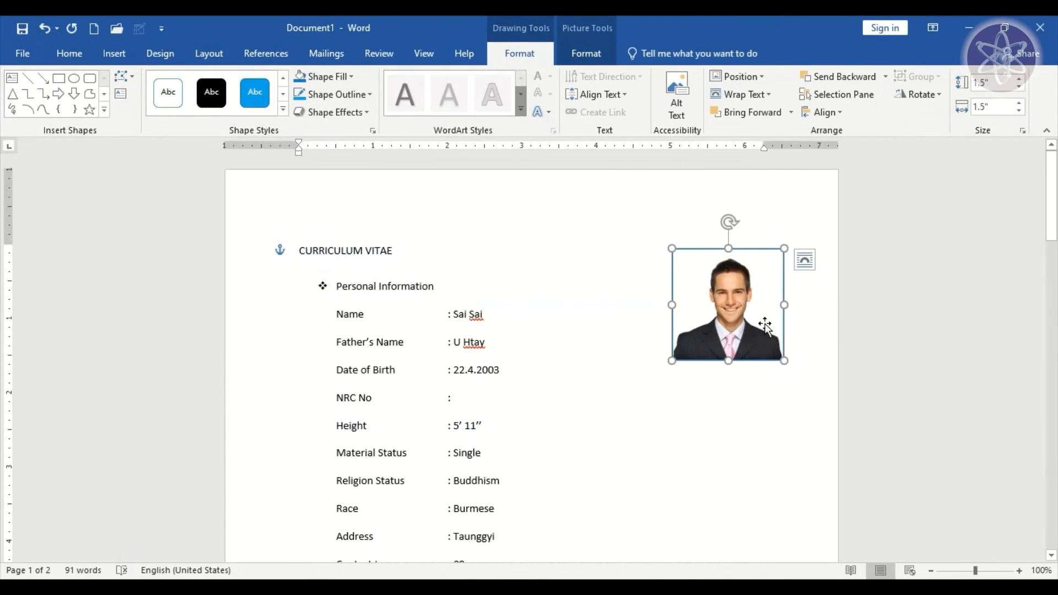
left_click_drag(722, 336, 686, 312)
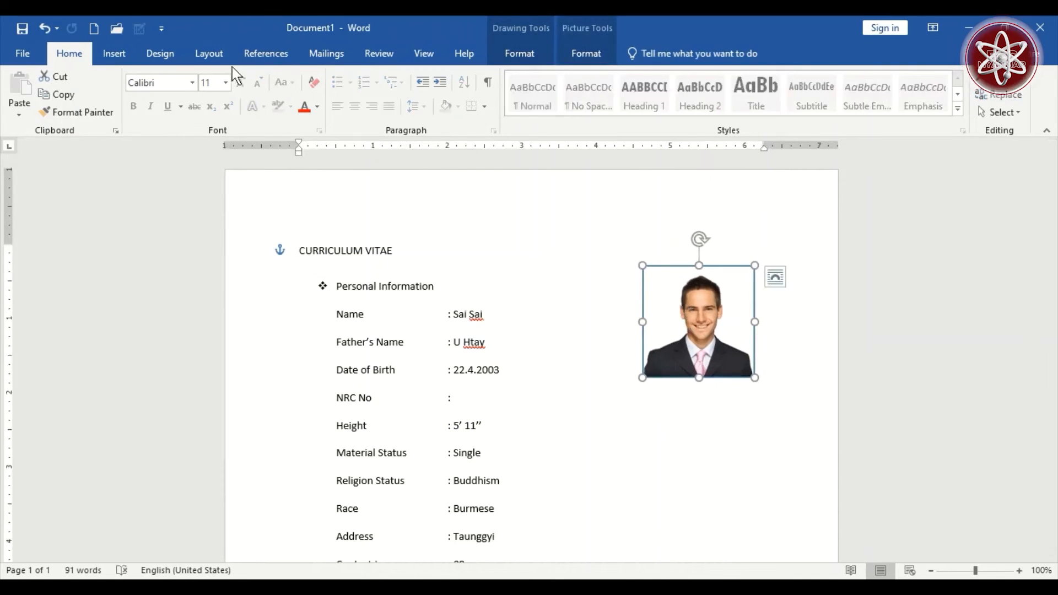
- Turn on gridlines and line the photo's top up with the CV heading
left_click(428, 58)
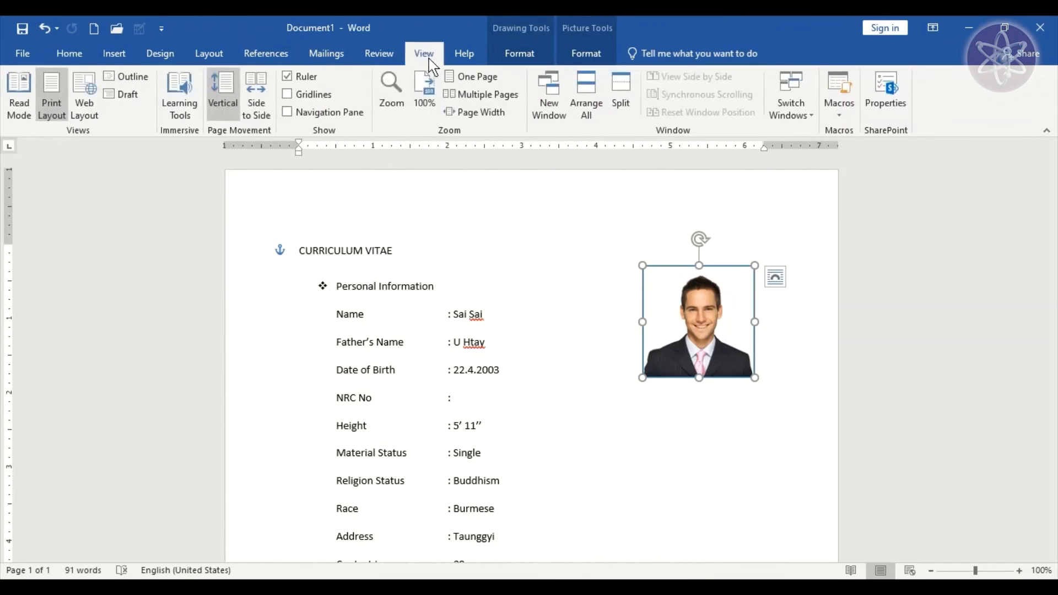
left_click(289, 97)
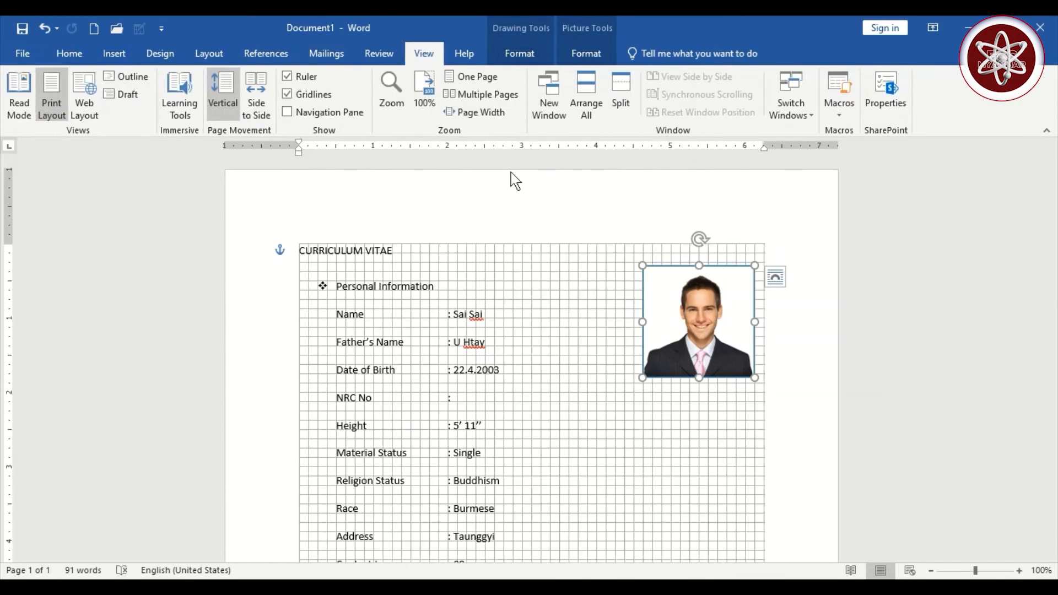
left_click_drag(718, 311, 726, 288)
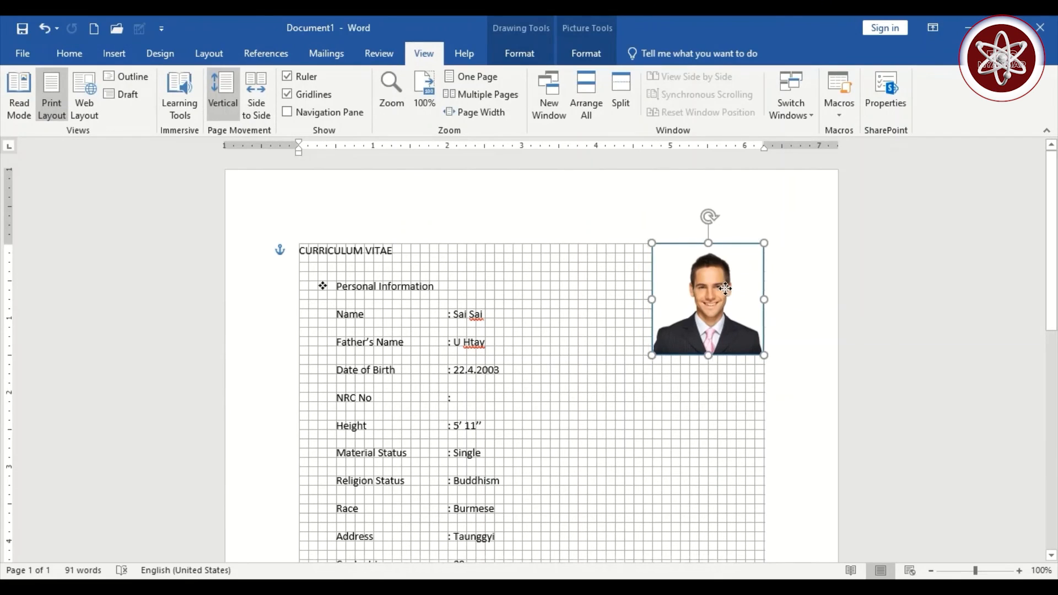
- Nudge the Applicant's Sign box into alignment and turn the gridlines off again
scroll(881, 316, "down", 9)
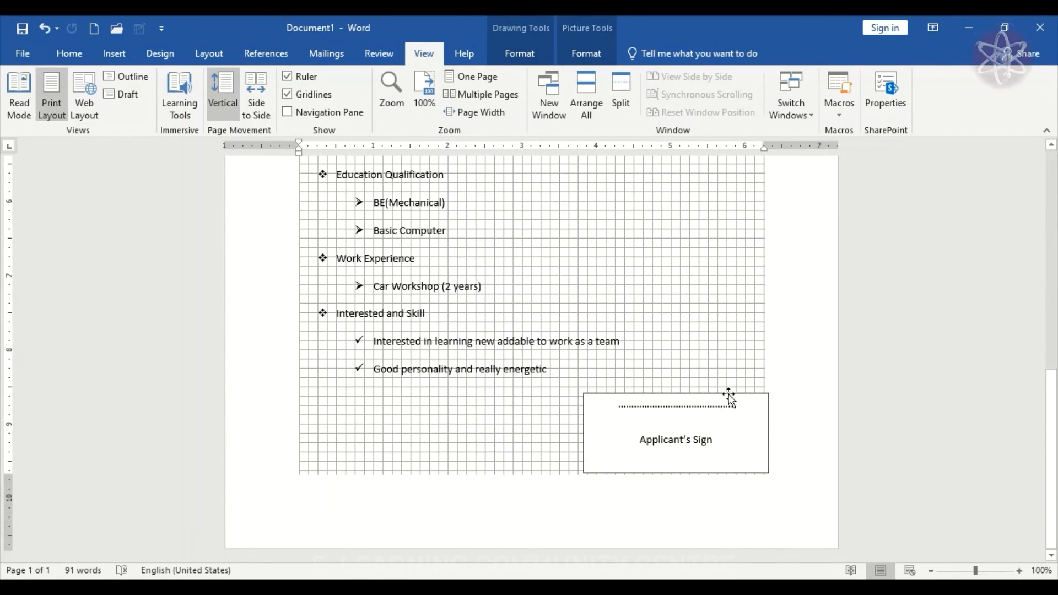
left_click_drag(730, 393, 725, 396)
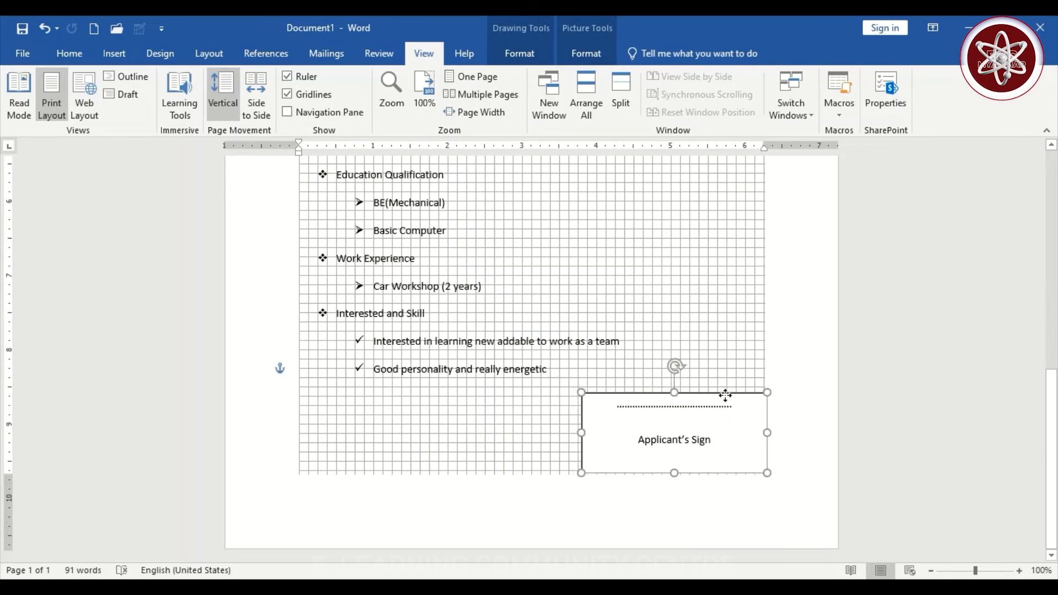
triple_click(806, 319)
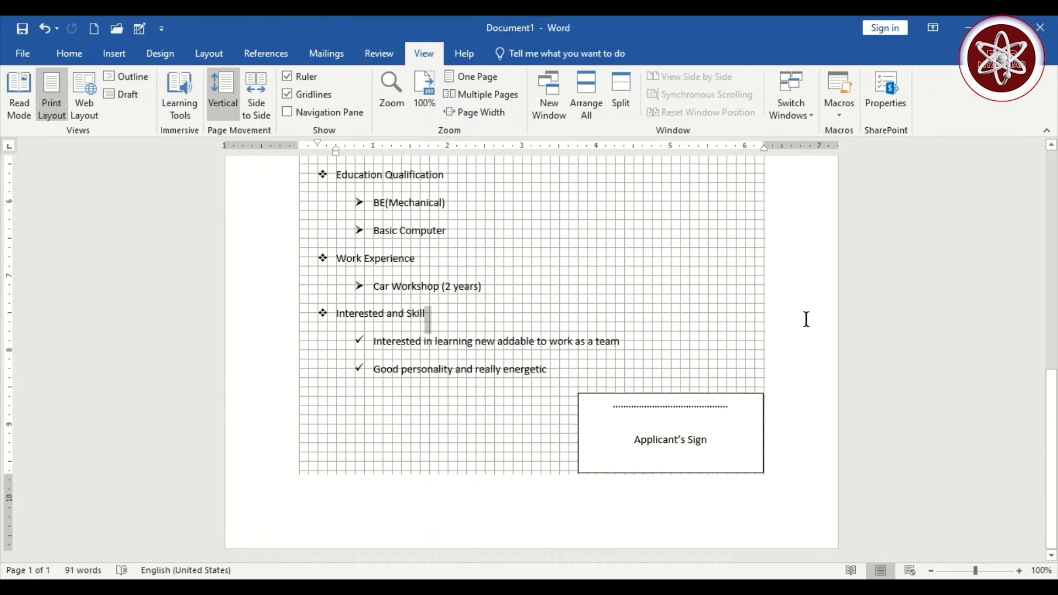
left_click(287, 94)
scroll(557, 302, "up", 10)
left_click(586, 314)
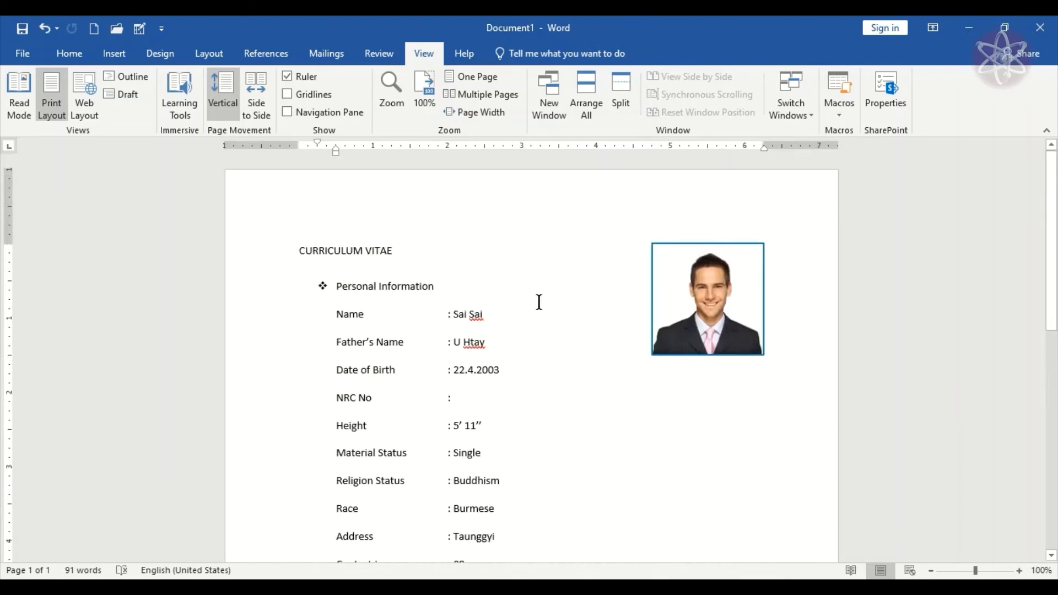
scroll(515, 312, "down", 5)
scroll(524, 314, "down", 2)
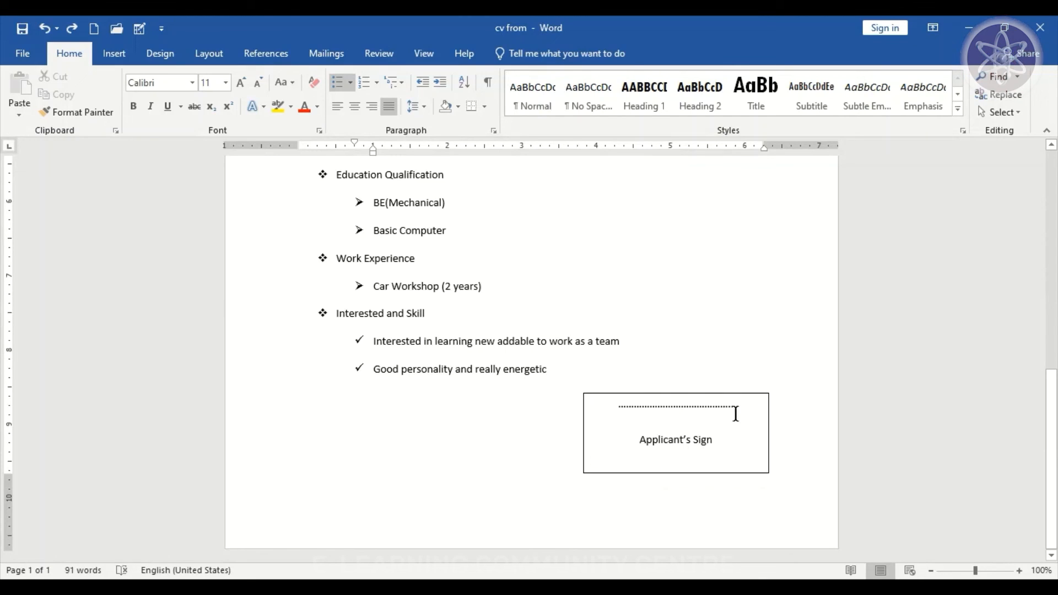
- Set the Applicant's Sign box's shape outline to No Outline
left_click(769, 412)
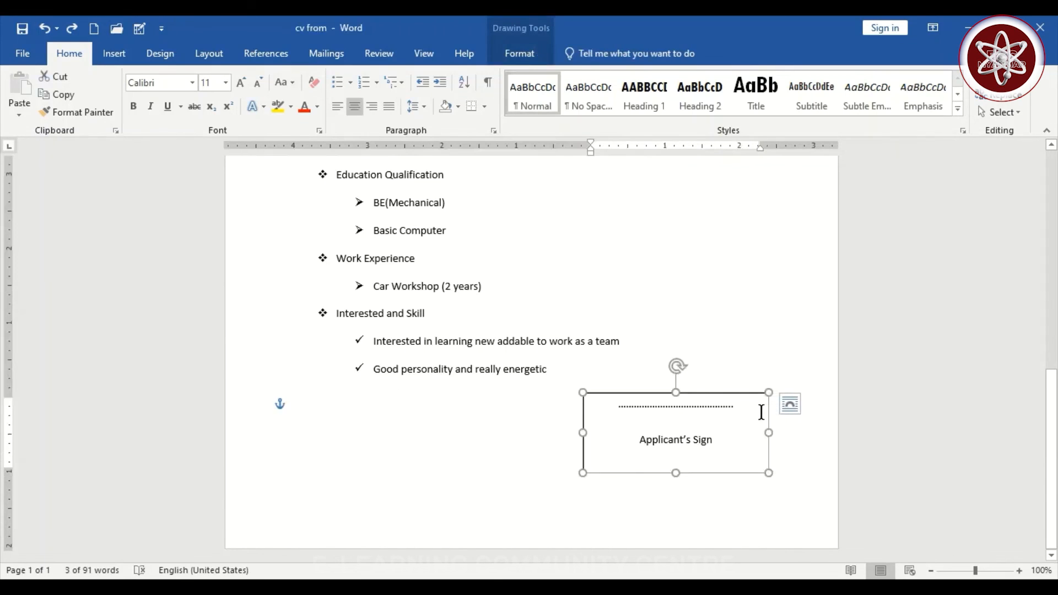
left_click(520, 55)
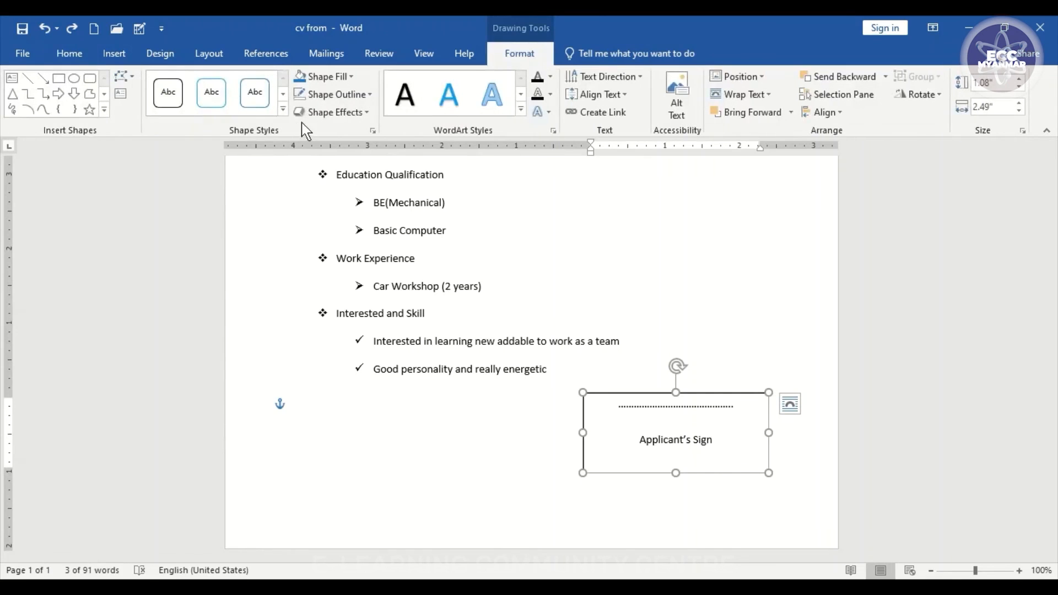
left_click(337, 96)
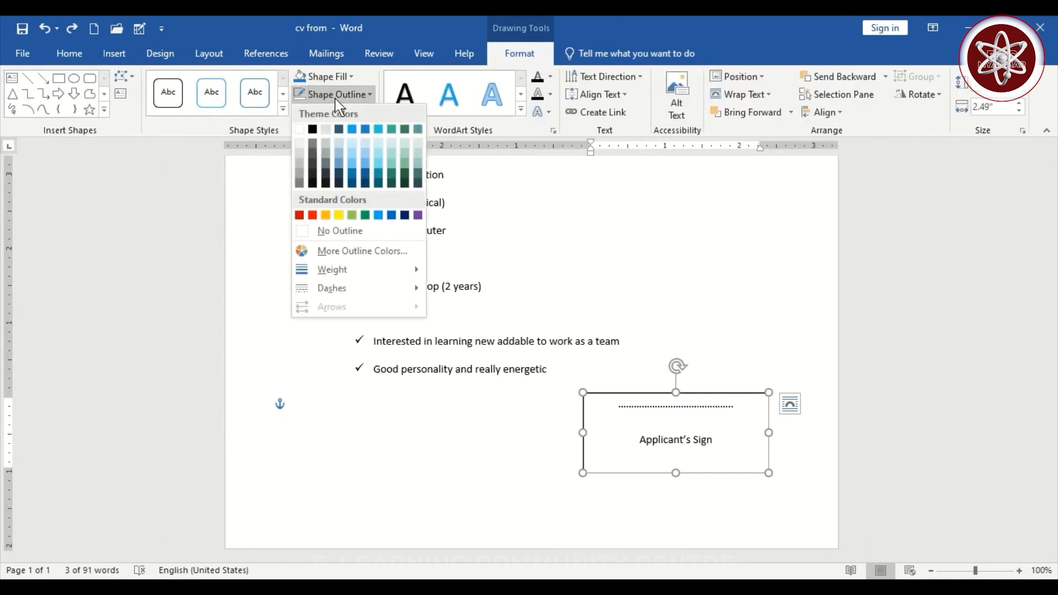
left_click(323, 229)
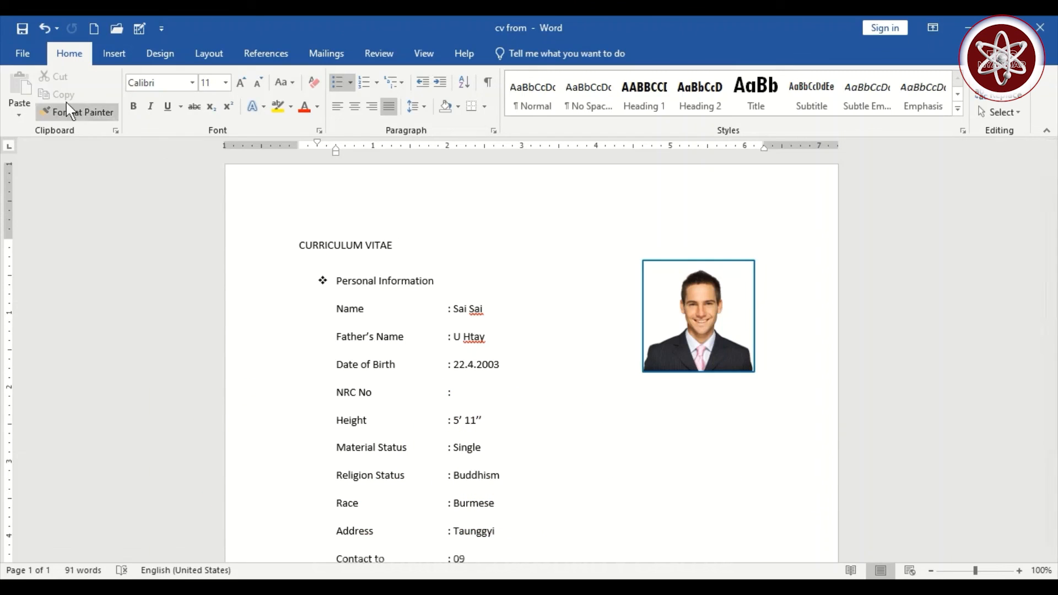
- Save the 'cv from' document, then check Save As in Documents and cancel
left_click(15, 48)
left_click(56, 177)
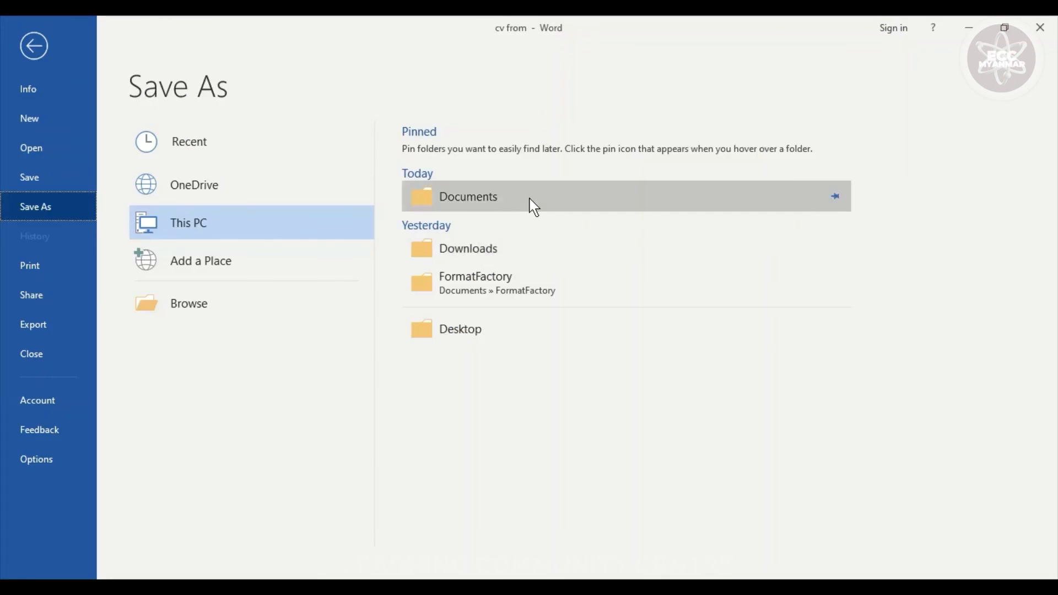
left_click(530, 200)
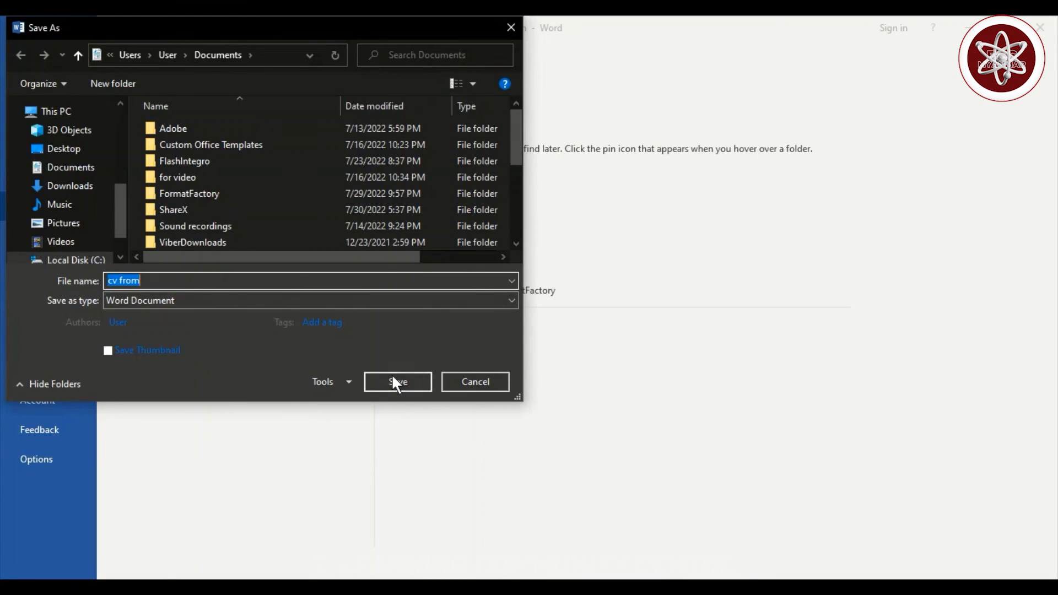
left_click(470, 380)
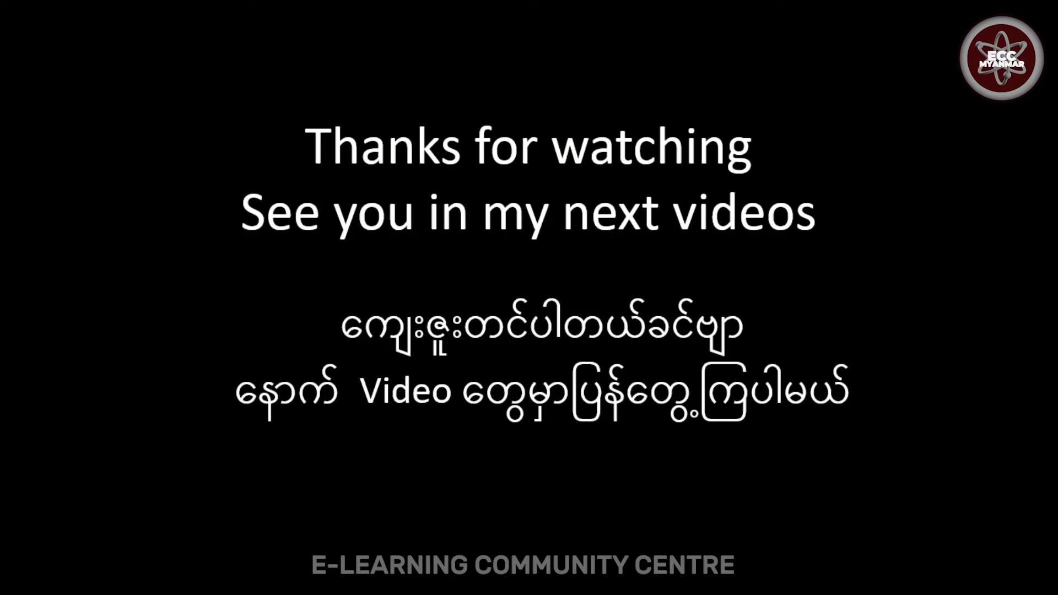